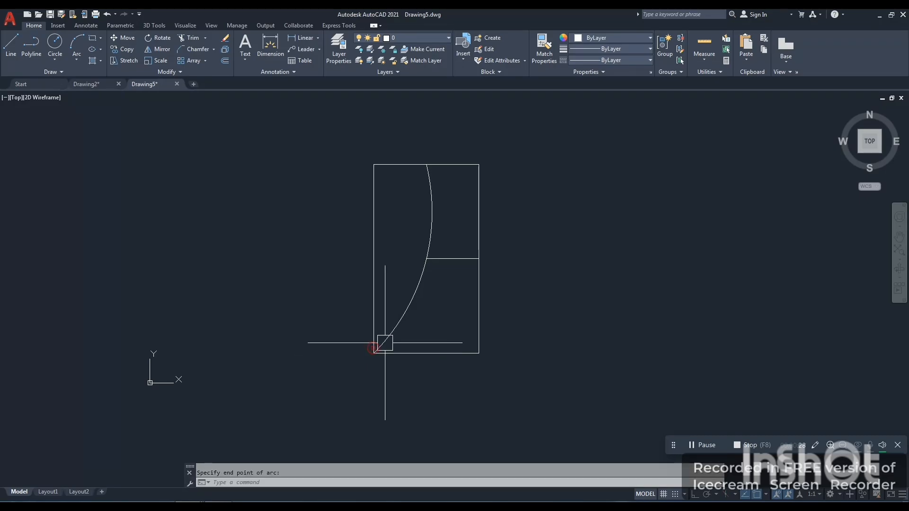
Erase the horizontal line between the arc and the rectangle's side
left_click(454, 259)
key("Delete")
scroll(440, 311, "down", 2)
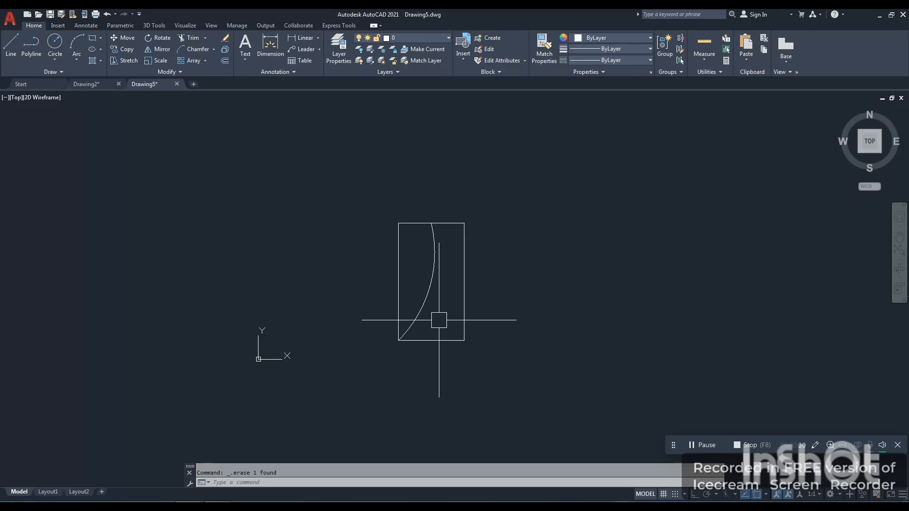
Create a closed boundary polyline from the region between the arc and the rectangle's straight vertical side
type("bo")
key("Return")
key("Return")
left_click(446, 306)
key("Return")
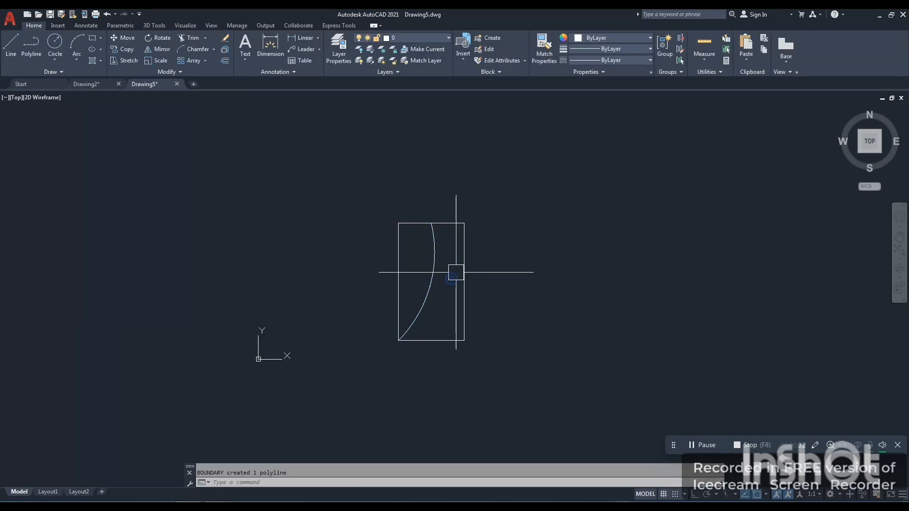
Move the new boundary profile sideways, clear of the original rectangle and arc
left_click(466, 257)
scroll(403, 296, "down", 1)
type("m")
key("Return")
left_click(445, 390)
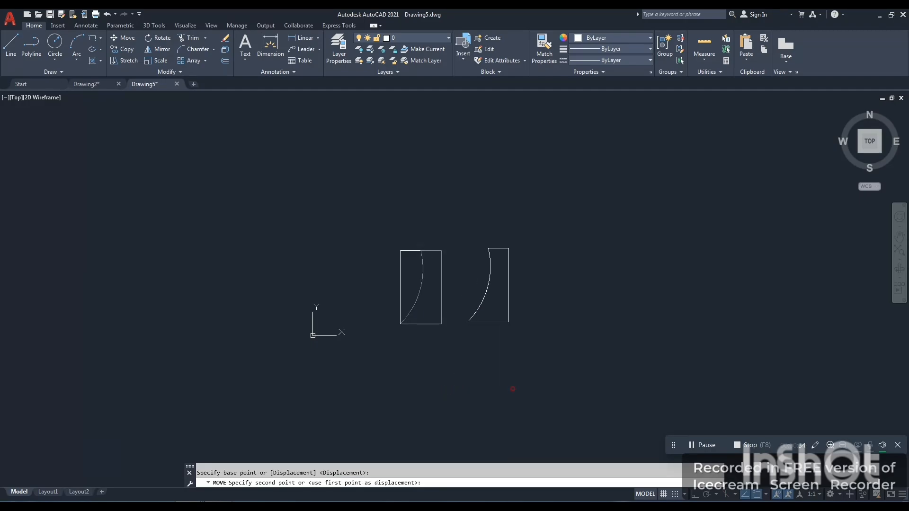
left_click(511, 388)
Erase the original rectangle and arc, keeping only the closed boundary profile
left_click(451, 200)
left_click(349, 396)
key("Delete")
middle_click_drag(584, 321, 507, 320)
scroll(452, 313, "up", 1)
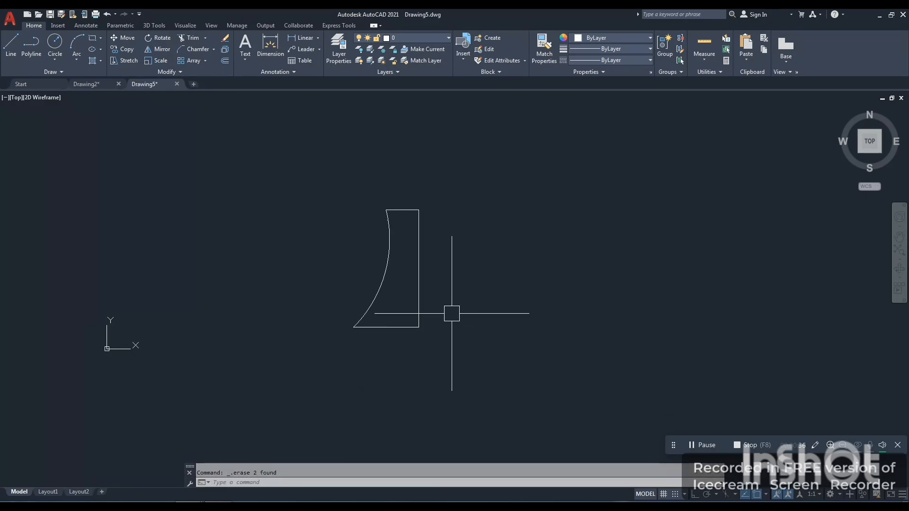
Revolve the closed profile 360° about its straight vertical edge
type("rev")
key("Return")
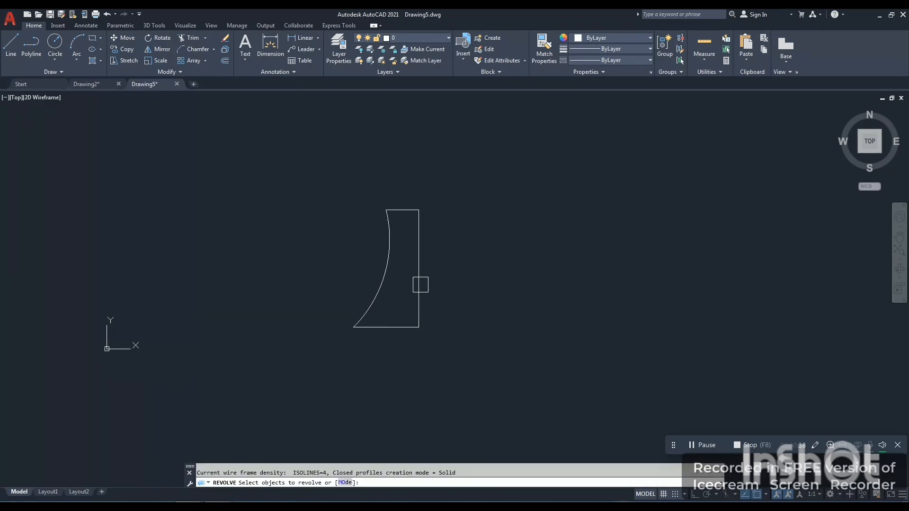
left_click(419, 265)
key("Return")
left_click(419, 209)
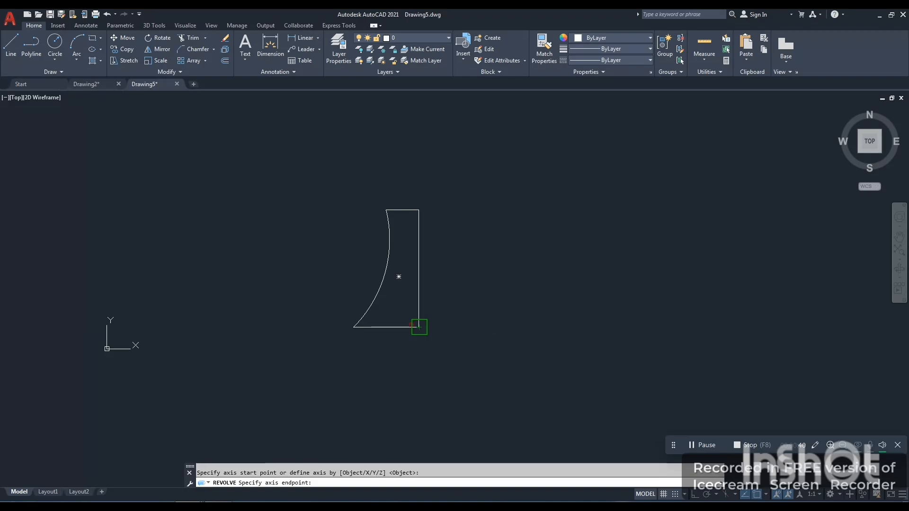
left_click(419, 326)
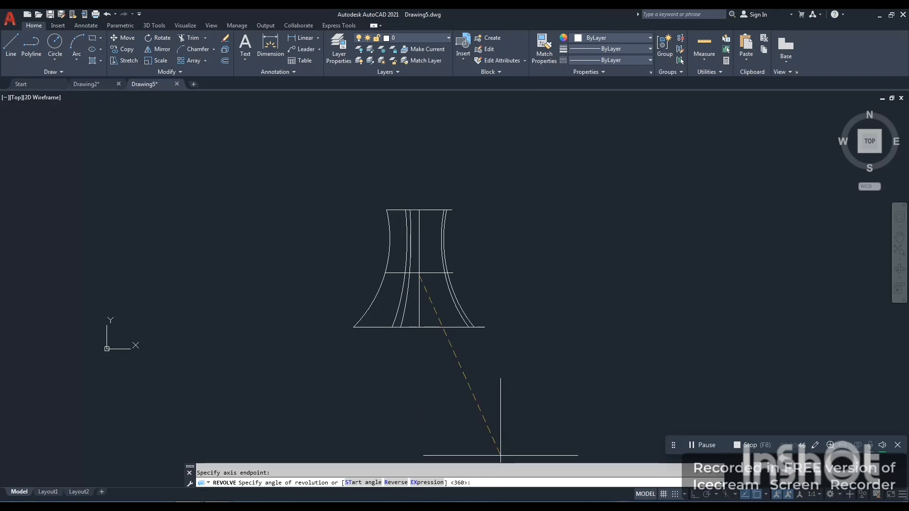
key("Return")
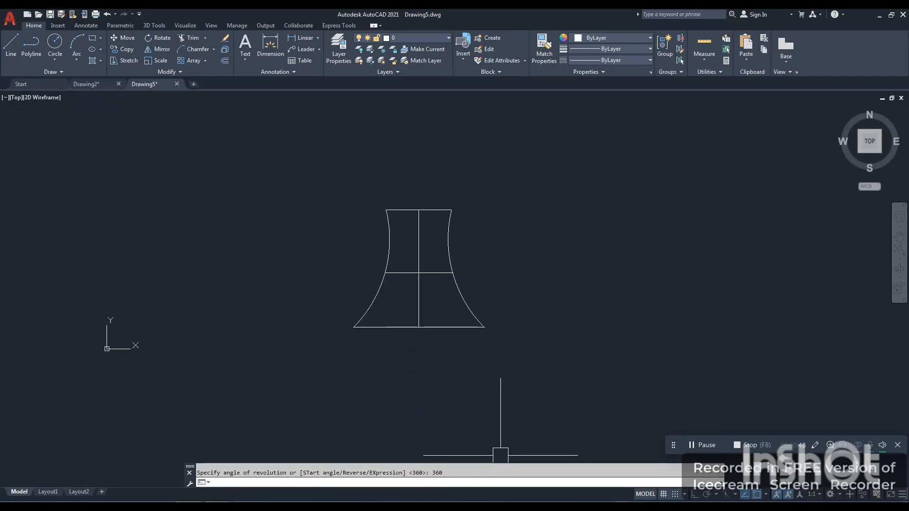
Display the fully revolved solid in the Shaded visual style and orbit to a tilted view of it
left_click(32, 98)
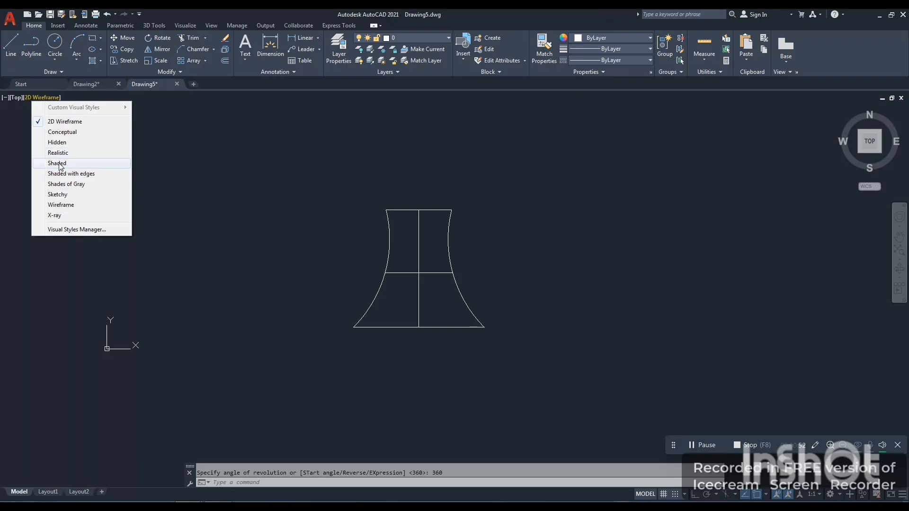
left_click(57, 163)
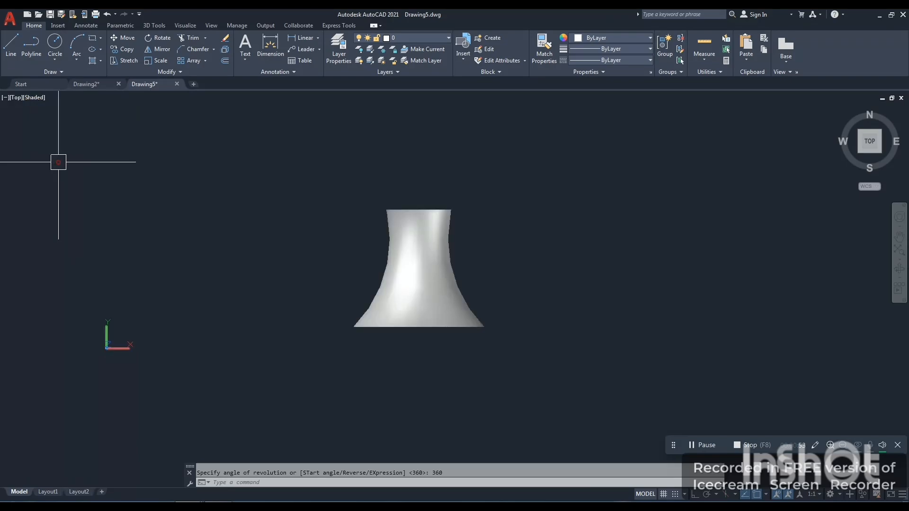
left_click(899, 271)
mouse_move(559, 331)
left_mouse_down()
mouse_move(559, 262)
mouse_move(574, 199)
mouse_move(370, 291)
mouse_move(280, 213)
mouse_move(539, 293)
mouse_move(549, 241)
mouse_move(488, 394)
mouse_move(548, 491)
left_mouse_up()
key("Escape")
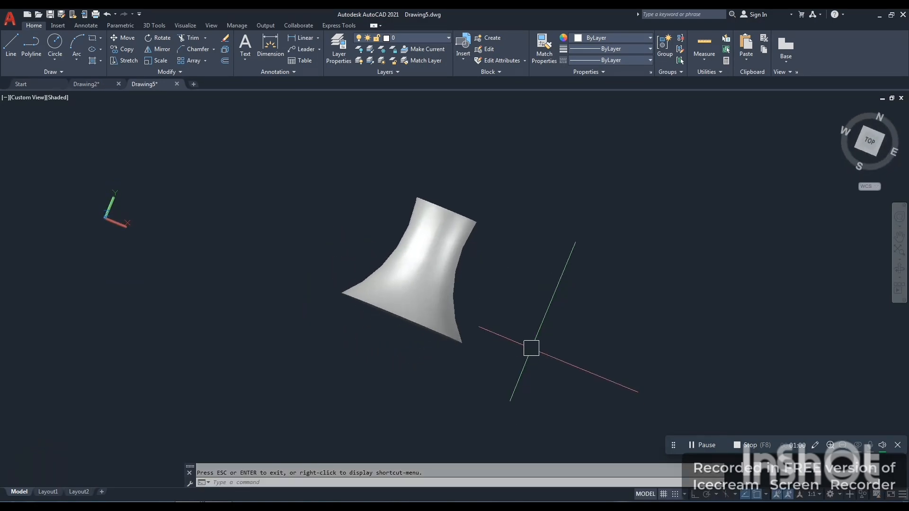
Undo the orbit, the shading and the 360° revolve
key("ctrl+z")
key("ctrl+z")
key("ctrl+z")
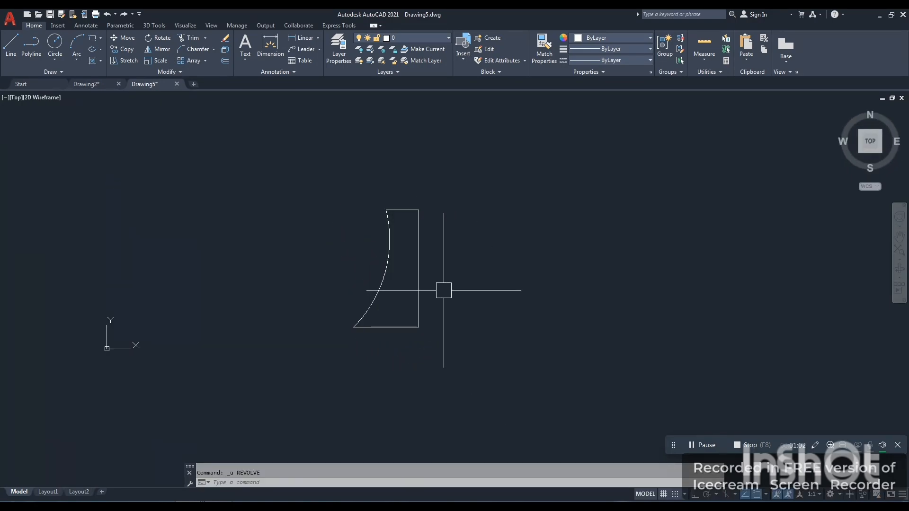
Revolve the closed profile 270° about its straight vertical edge
type("rev")
key("Return")
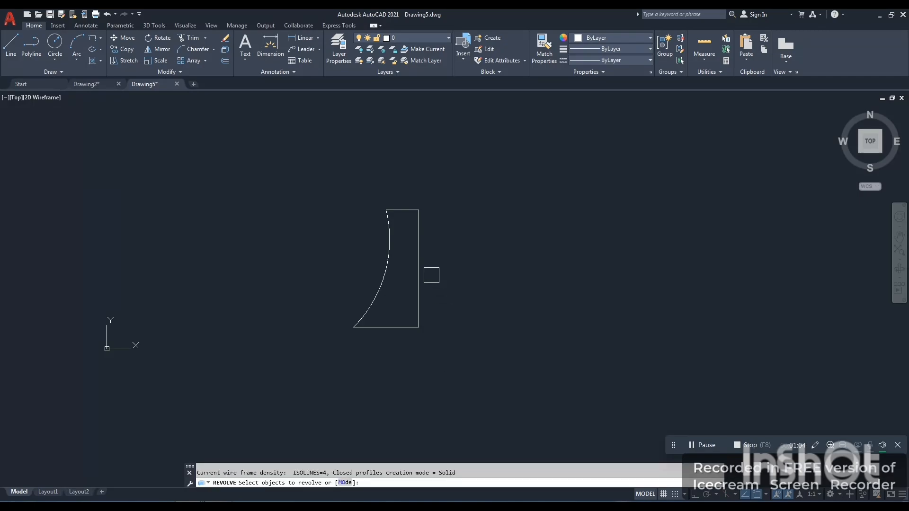
left_click(419, 264)
key("Return")
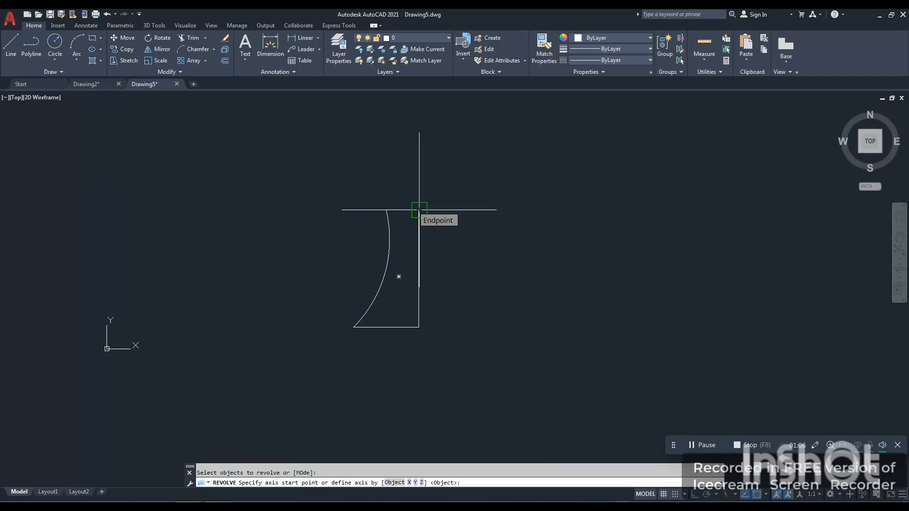
left_click(419, 209)
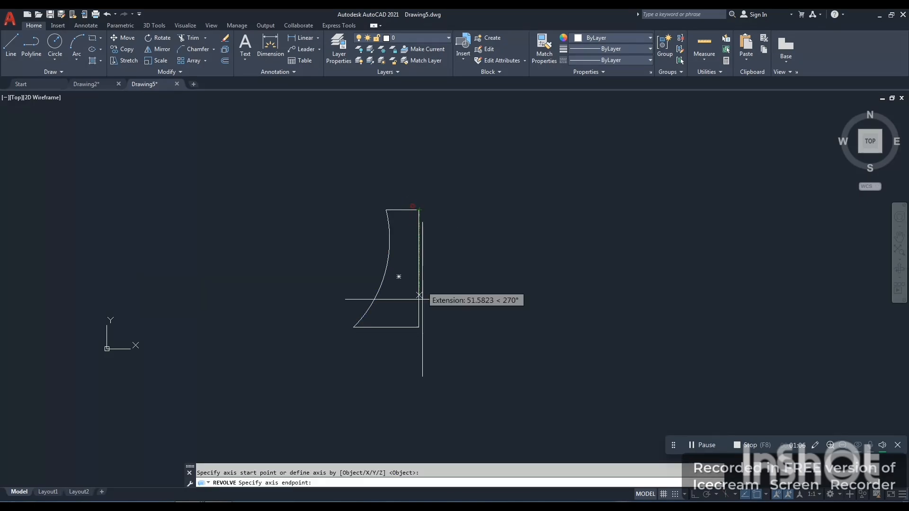
left_click(420, 327)
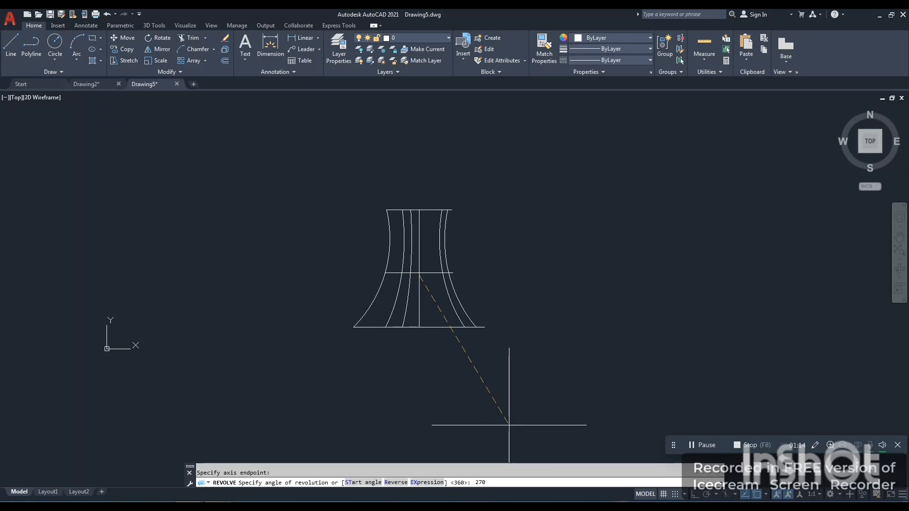
key("Return")
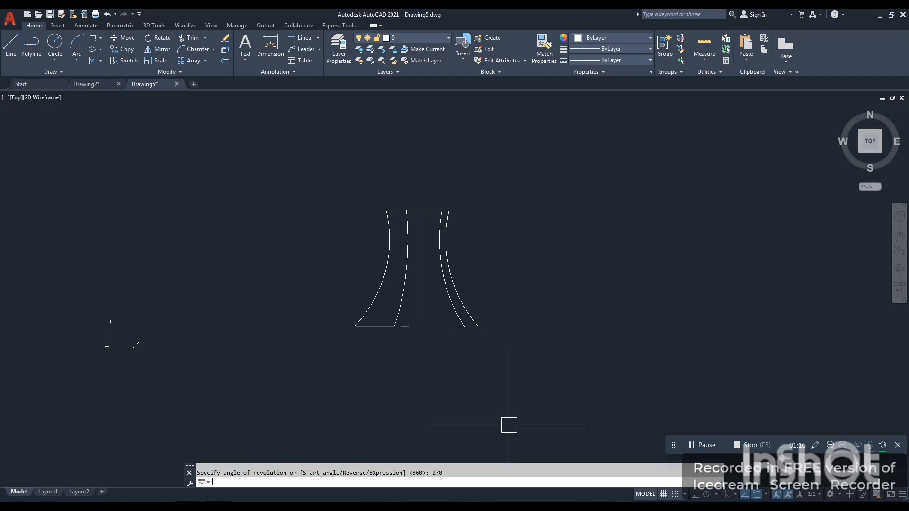
Display the 270° solid in the Shaded visual style and orbit around it to examine the open quarter
left_click(24, 97)
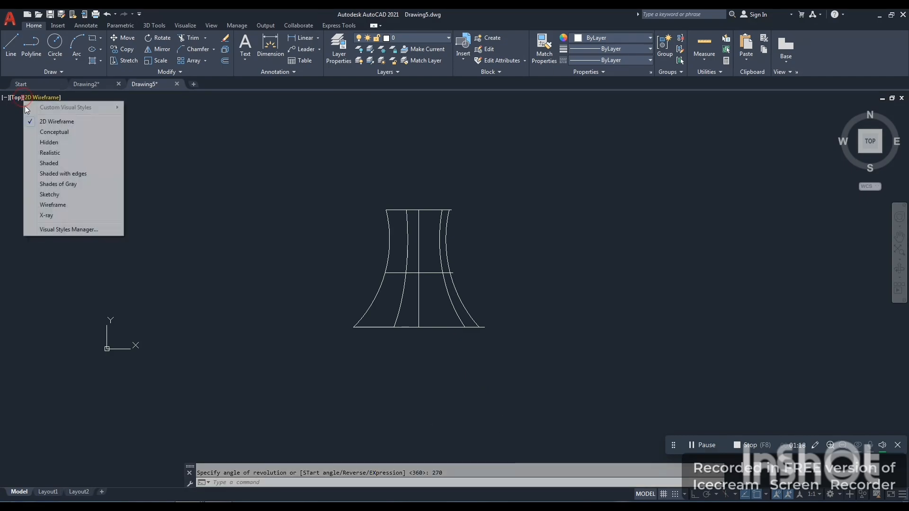
left_click(55, 163)
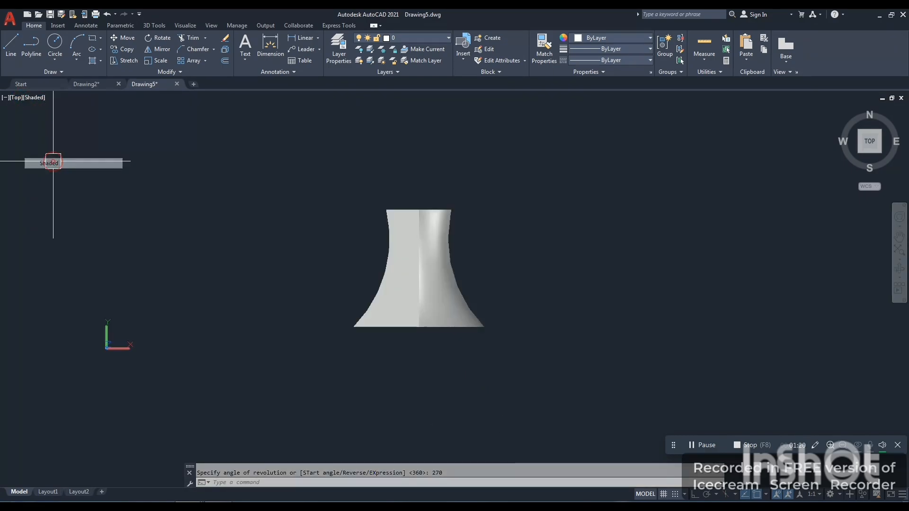
left_click(901, 274)
mouse_move(457, 258)
left_mouse_down()
mouse_move(539, 219)
mouse_move(431, 274)
mouse_move(327, 309)
mouse_move(364, 177)
left_mouse_up()
scroll(436, 247, "up", 2)
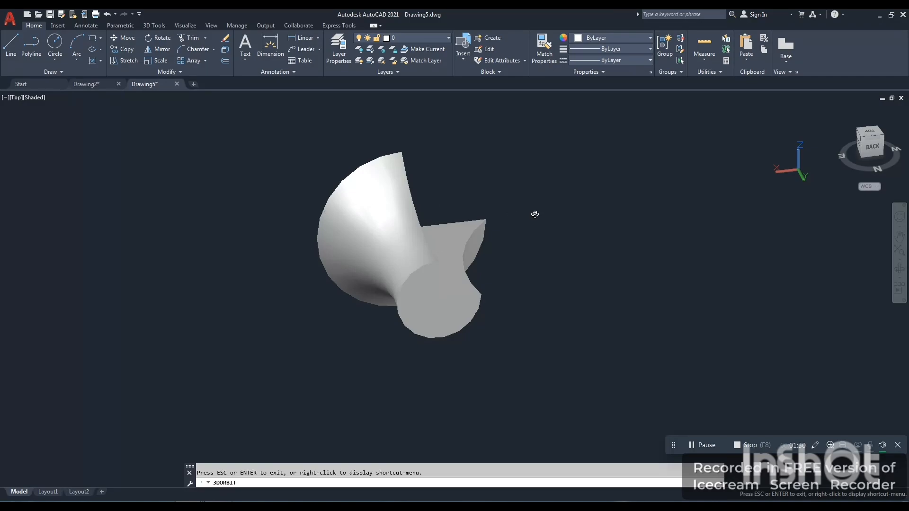
mouse_move(535, 214)
left_mouse_down()
mouse_move(544, 299)
mouse_move(557, 262)
left_mouse_up()
key("Escape")
Undo the view changes and the 270° revolve
key("ctrl+z")
key("ctrl+z")
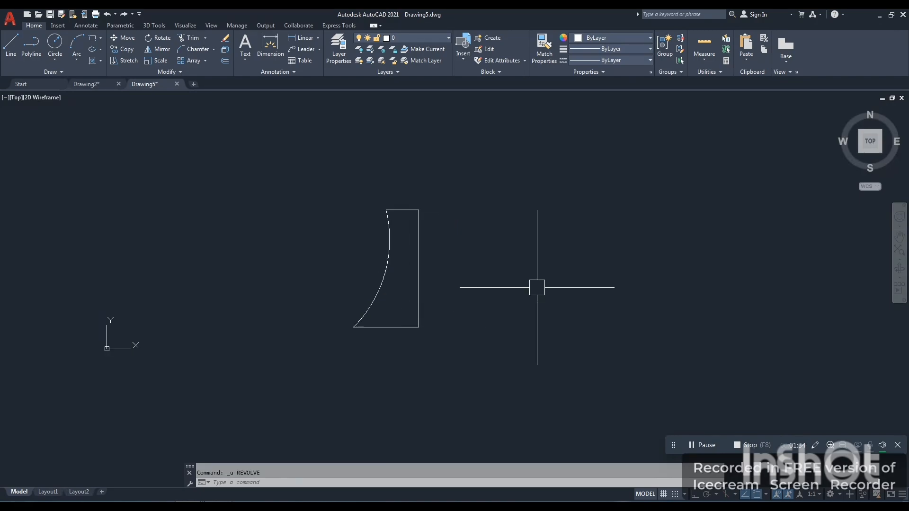
left_click(464, 277)
left_click(420, 312)
type("r")
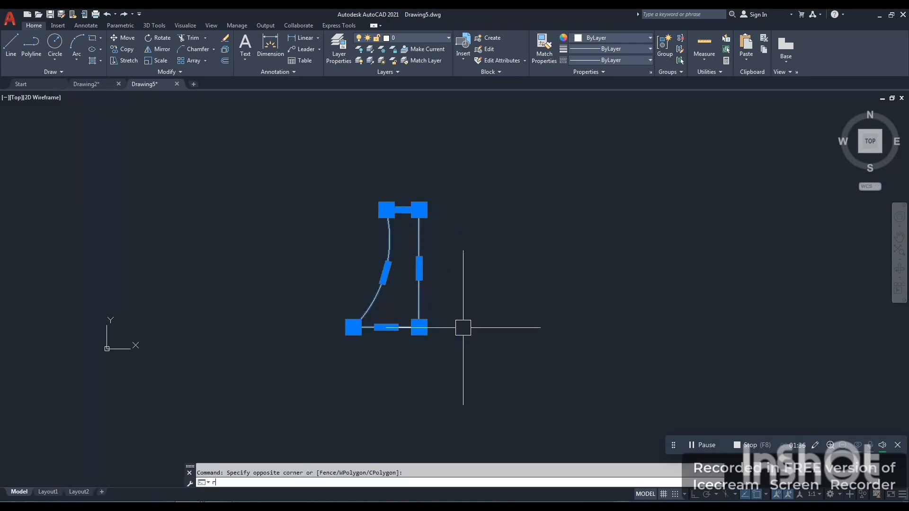
type("ev")
key("Return")
left_click(419, 210)
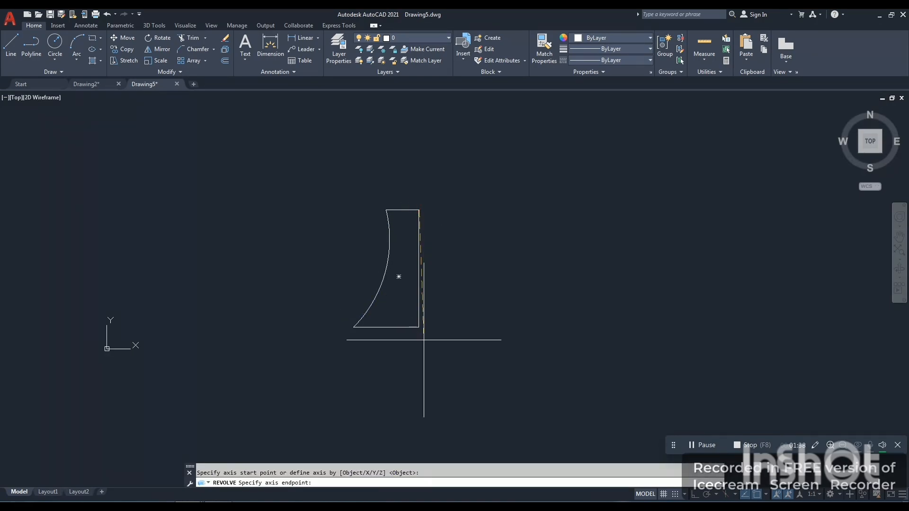
left_click(419, 326)
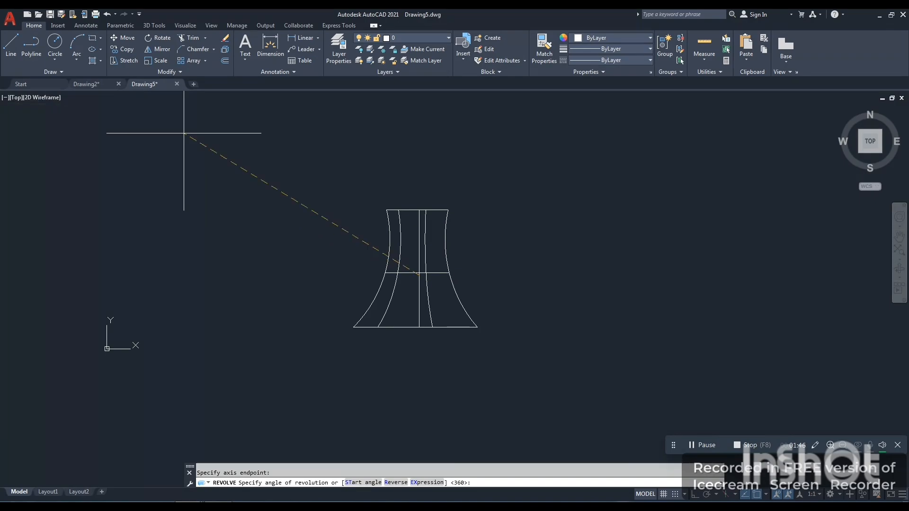
key("Escape")
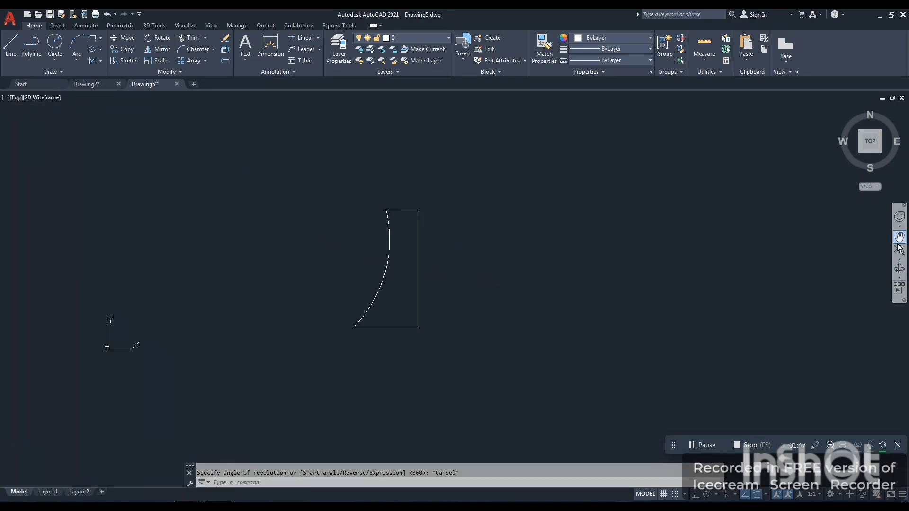
Set the visual style to Shaded and orbit the profile into a tilted 3D view
left_click(45, 98)
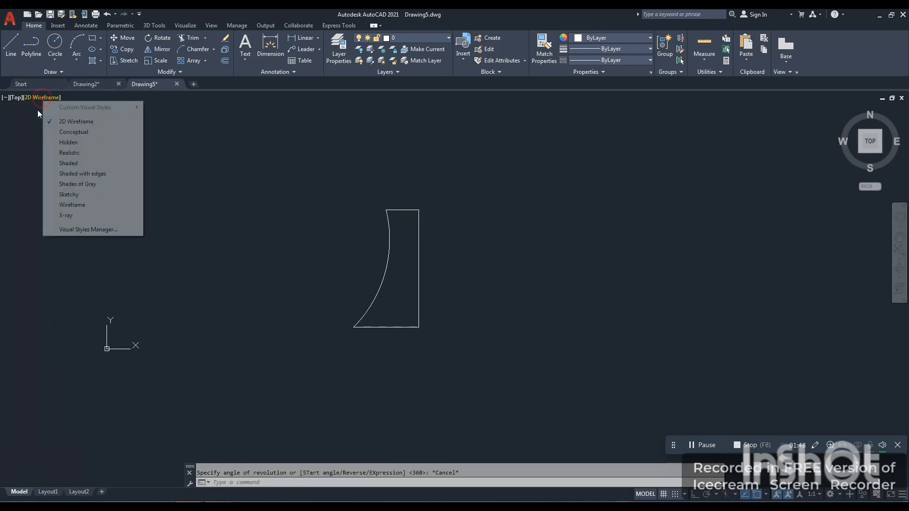
left_click(72, 164)
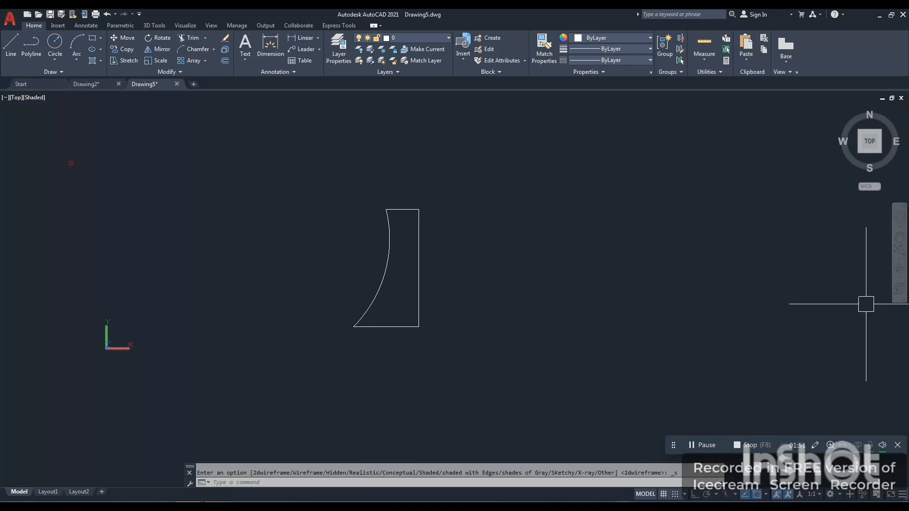
left_click(900, 269)
left_click_drag(512, 315, 426, 286)
key("Escape")
Revolve the closed profile 90° about its long straight edge
type("r")
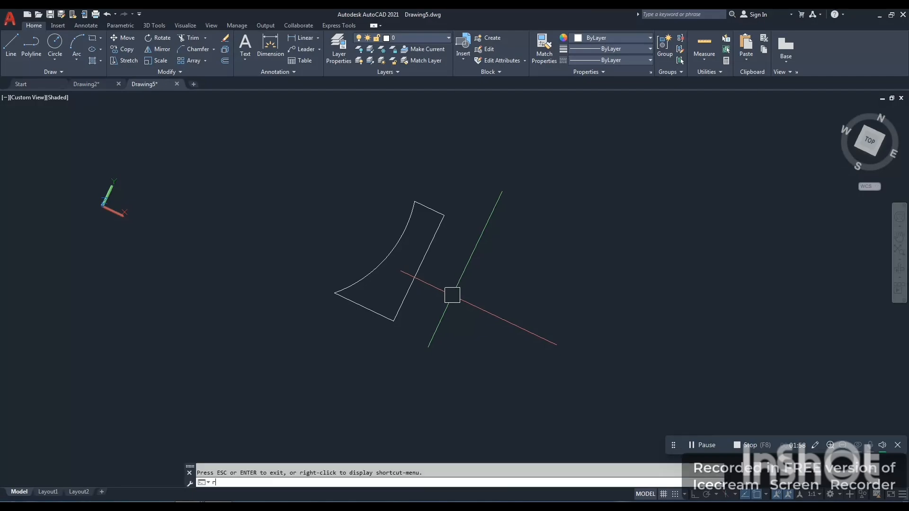
type("evolve")
key("Return")
left_click(441, 216)
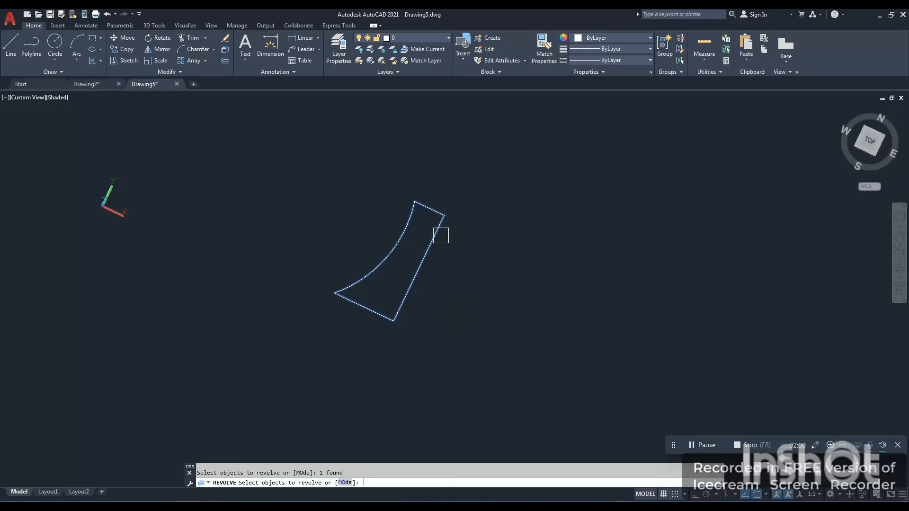
key("Return")
left_click(443, 221)
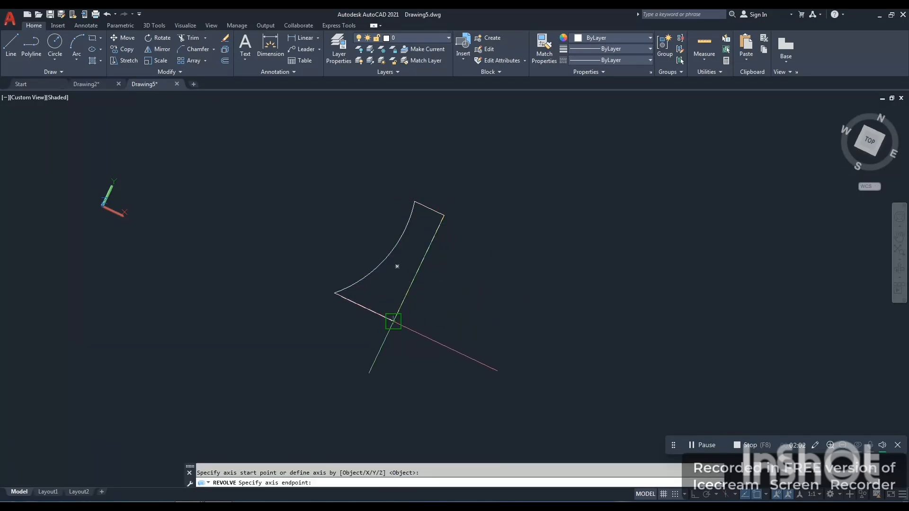
left_click(393, 321)
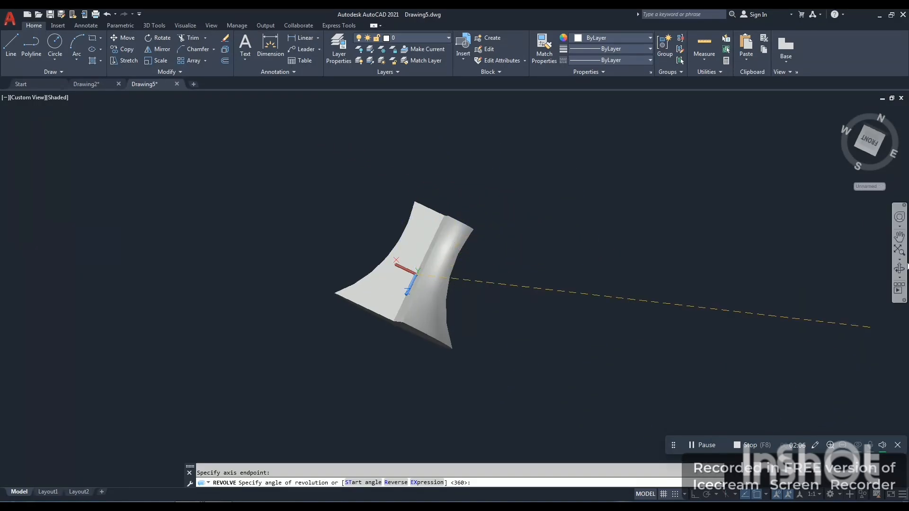
left_click(899, 268)
left_click_drag(673, 355, 344, 231)
key("Escape")
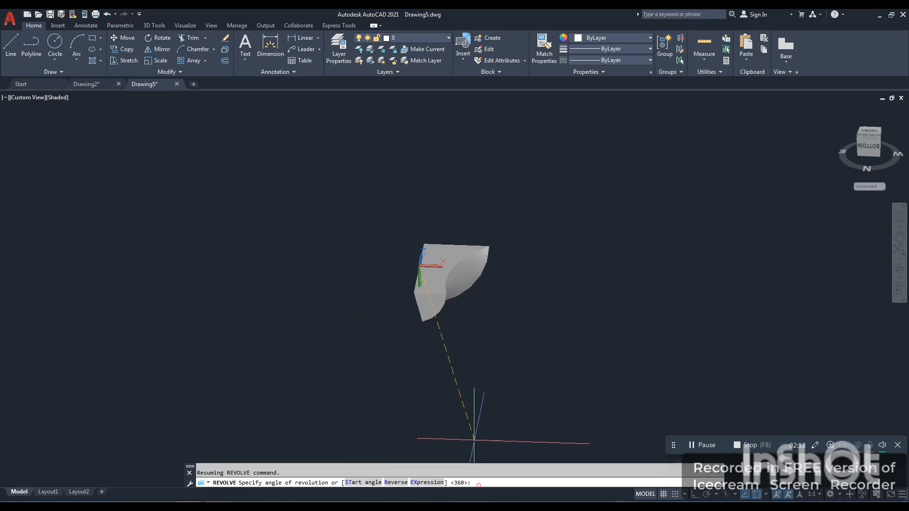
key("Return")
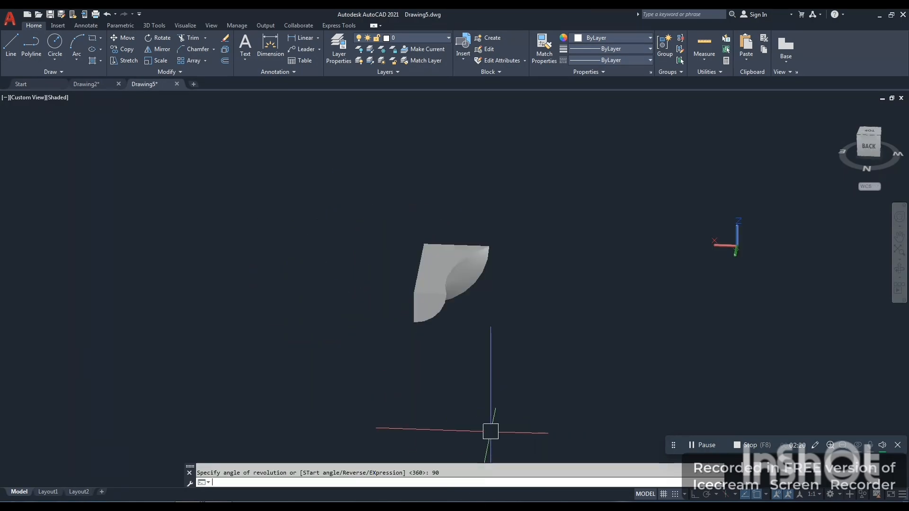
Orbit around the 90° solid to examine its shape and switch to the combined top-front view
left_click(898, 271)
left_click_drag(621, 290, 413, 369)
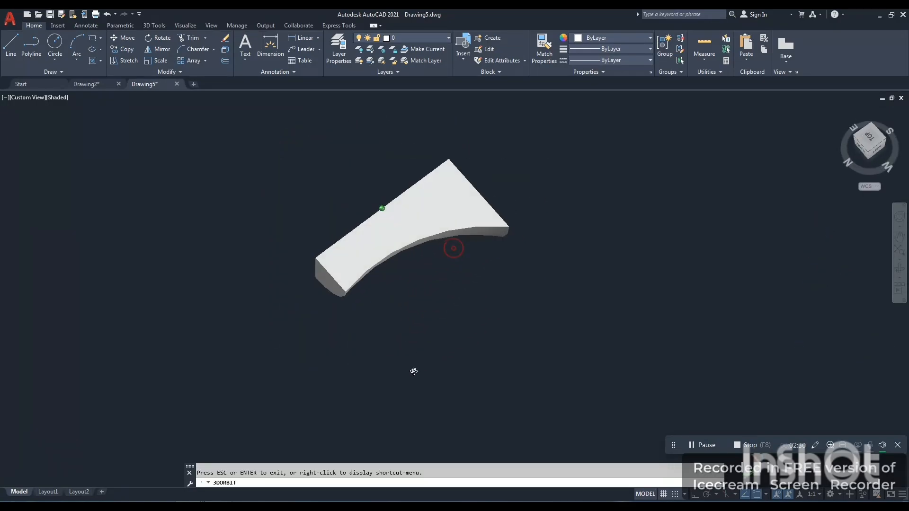
key("Escape")
left_click(896, 149)
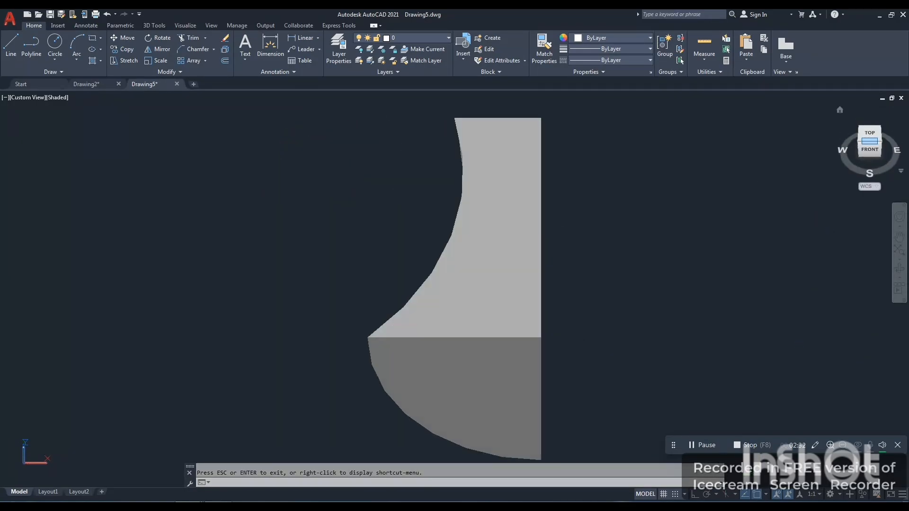
Switch to the top view and erase the 90° revolved solid
left_click(874, 137)
left_click(499, 284)
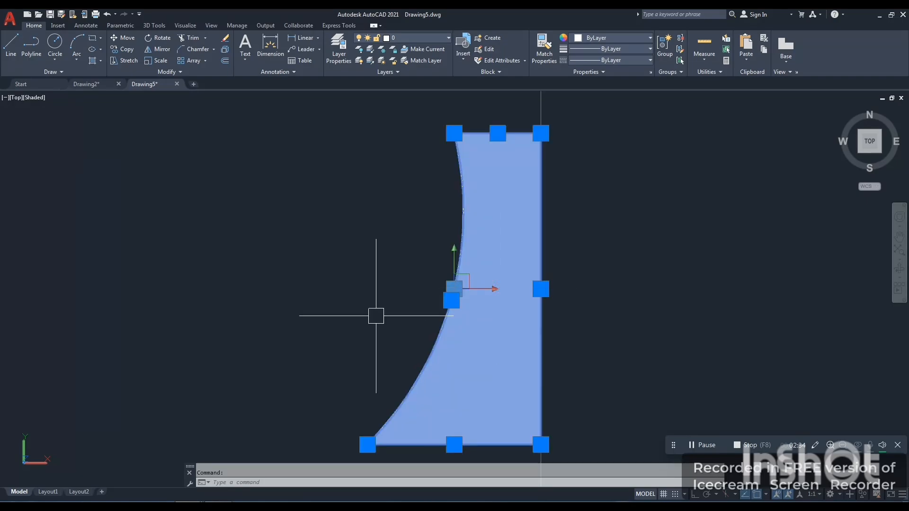
scroll(346, 317, "down", 3)
key("Delete")
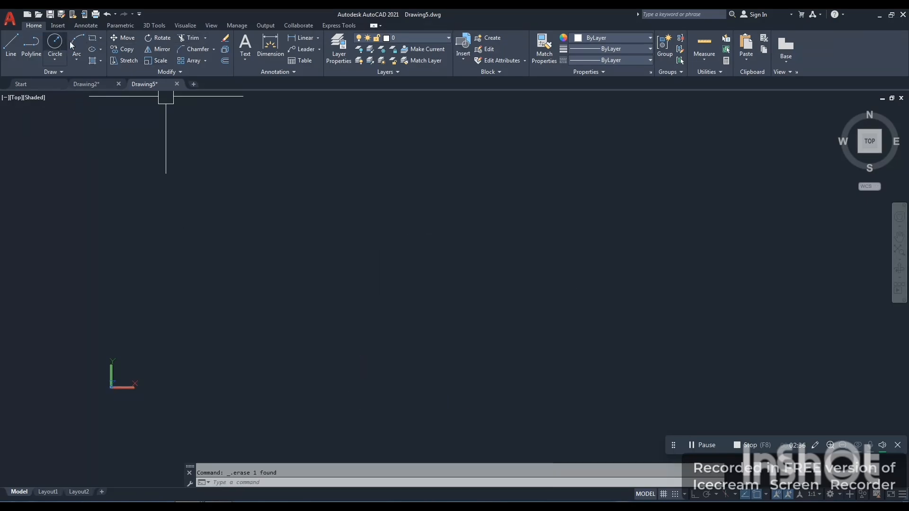
Start a line in the empty drawing with ortho mode on, and undo its trial 20-unit first segment
left_click(97, 40)
key("Escape")
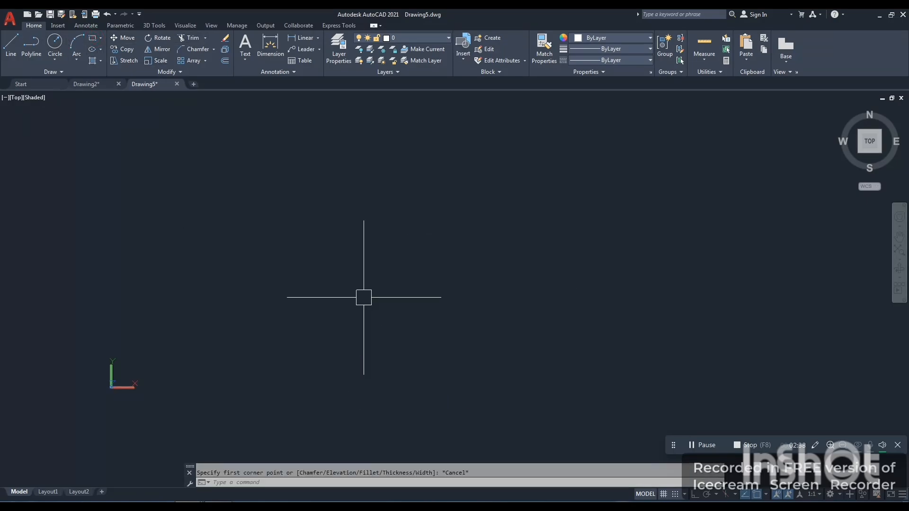
type("1")
key("Return")
left_click(350, 230)
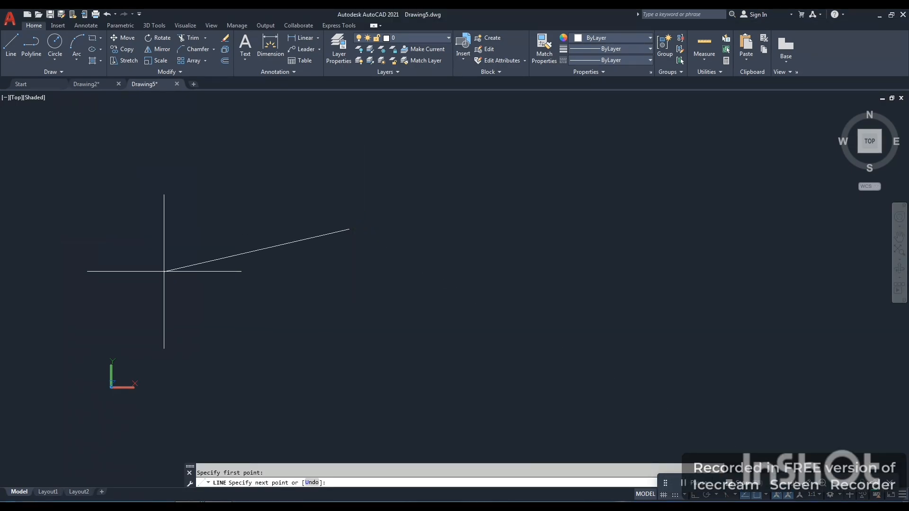
scroll(166, 271, "down", 2)
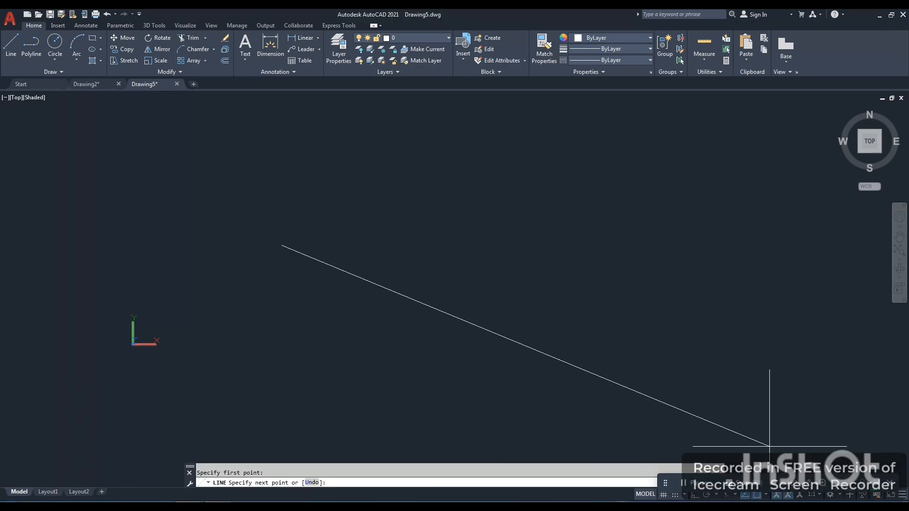
left_click_drag(724, 482, 735, 450)
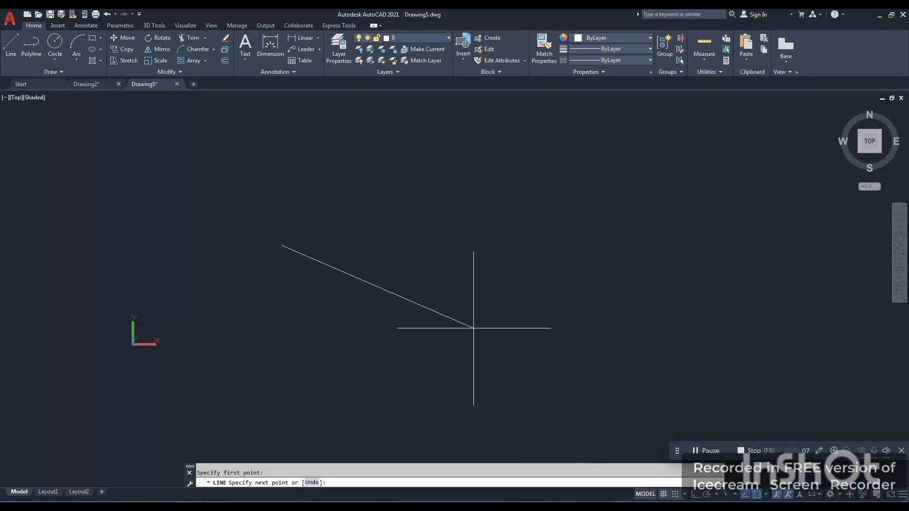
key("F8")
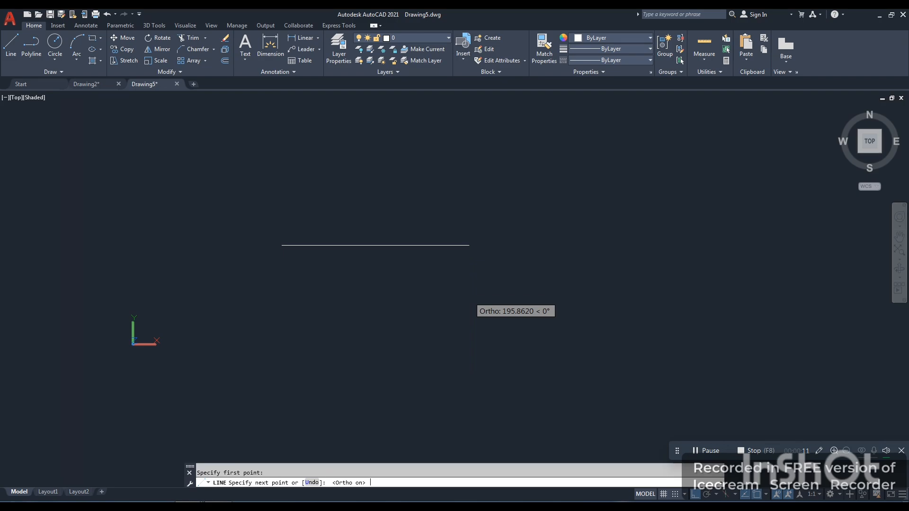
key("Return")
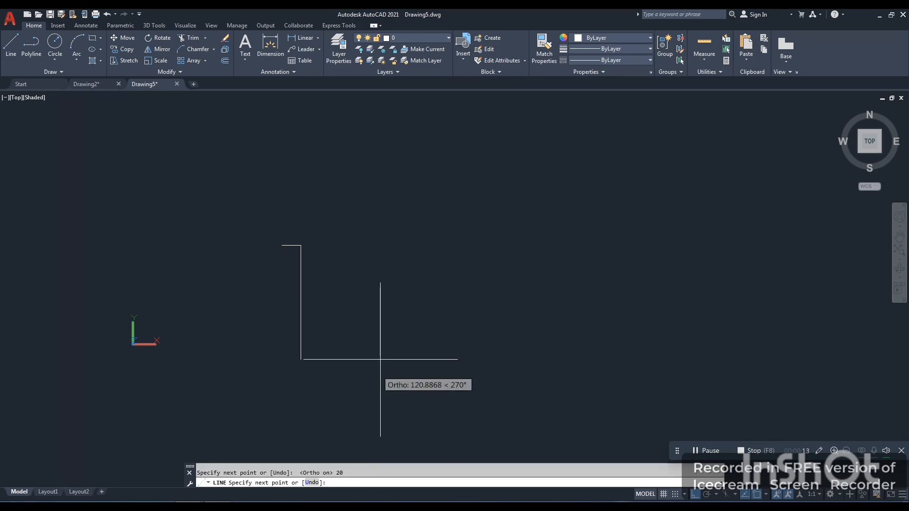
key("ctrl+z")
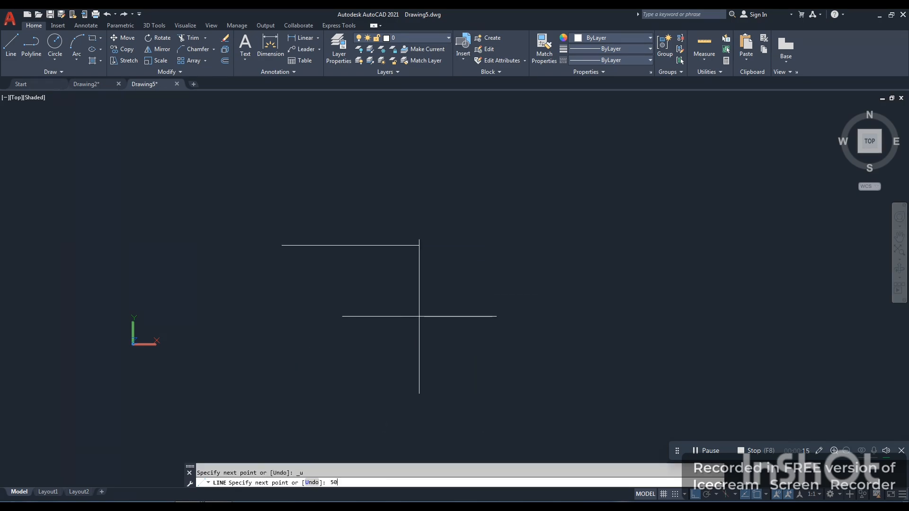
Draw three consecutive horizontal line segments of 50 units each from the start point to the right
type("50")
key("Return")
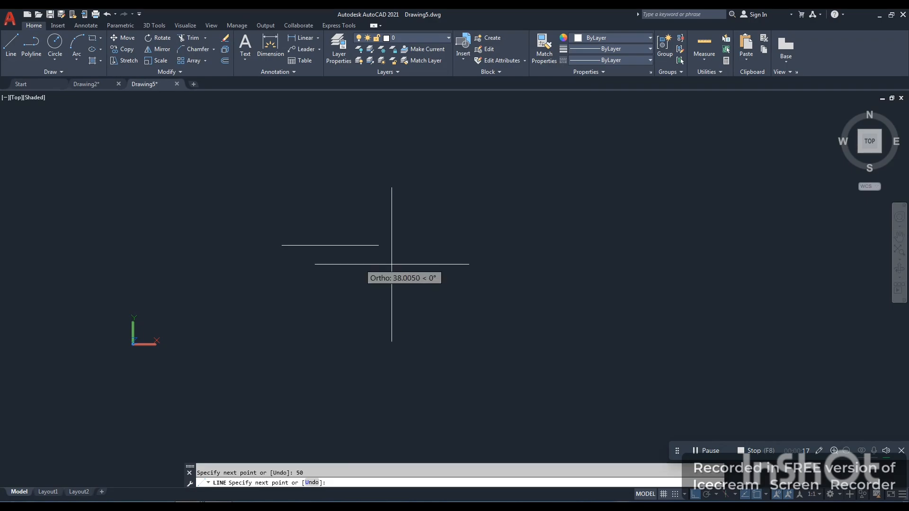
type("5")
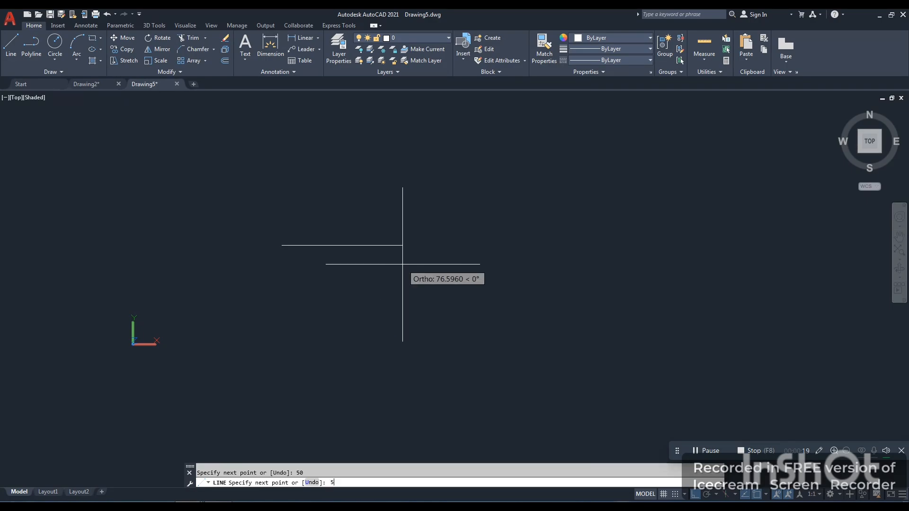
type("0")
key("Return")
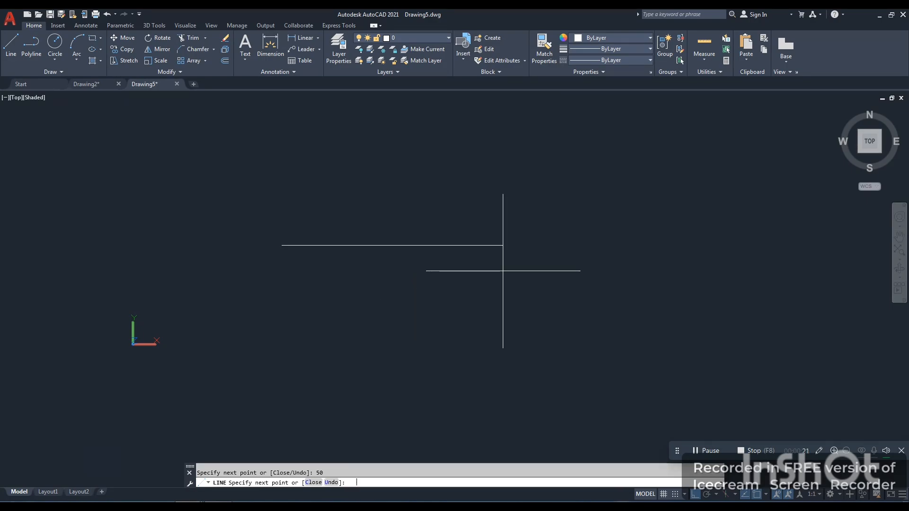
key("Escape")
Draw a 10-unit vertical line downward from the midpoint of the first 50-unit segment
type("l")
key("Return")
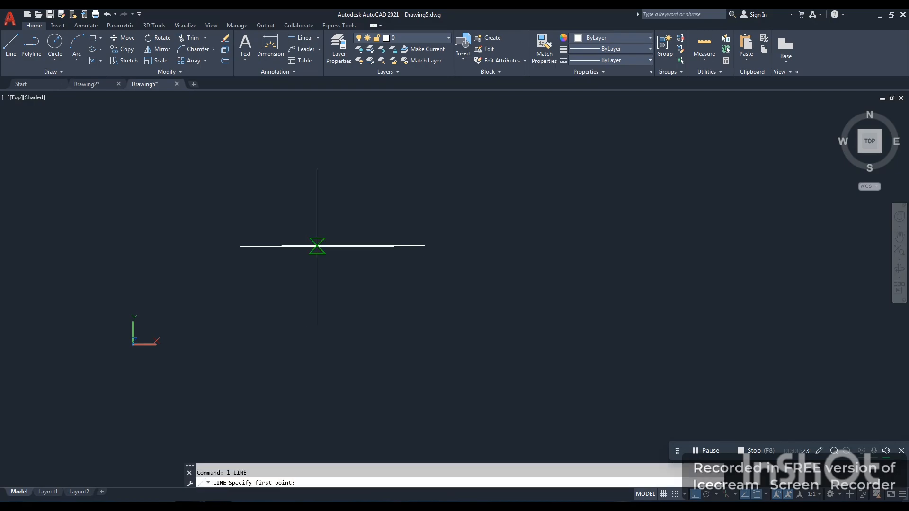
left_click(305, 245)
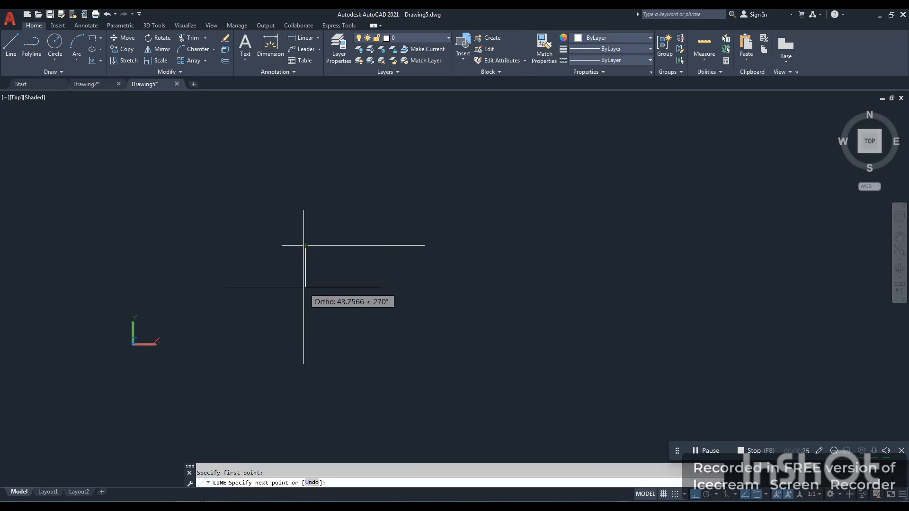
type("10")
key("Return")
key("Escape")
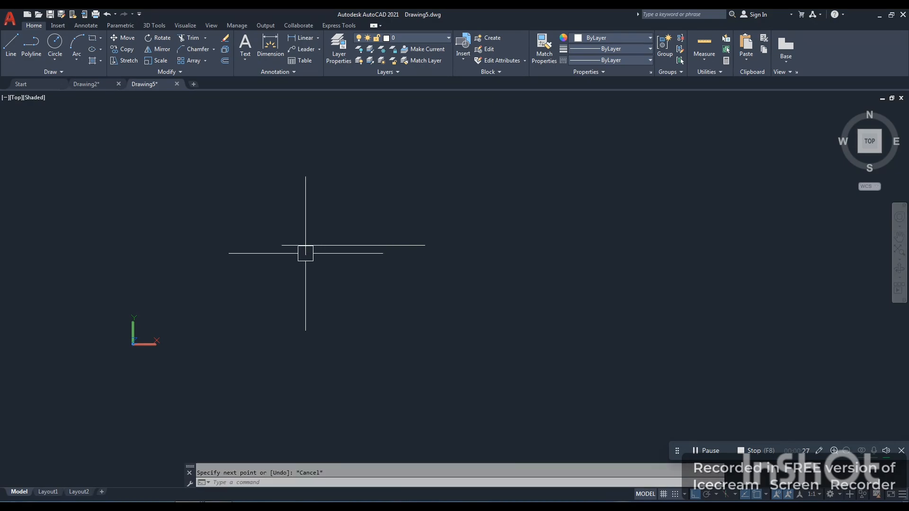
Draw a three-point arc across the first segment's endpoints, passing through the lower end of the short vertical line
scroll(303, 251, "up", 3)
type("a")
key("Return")
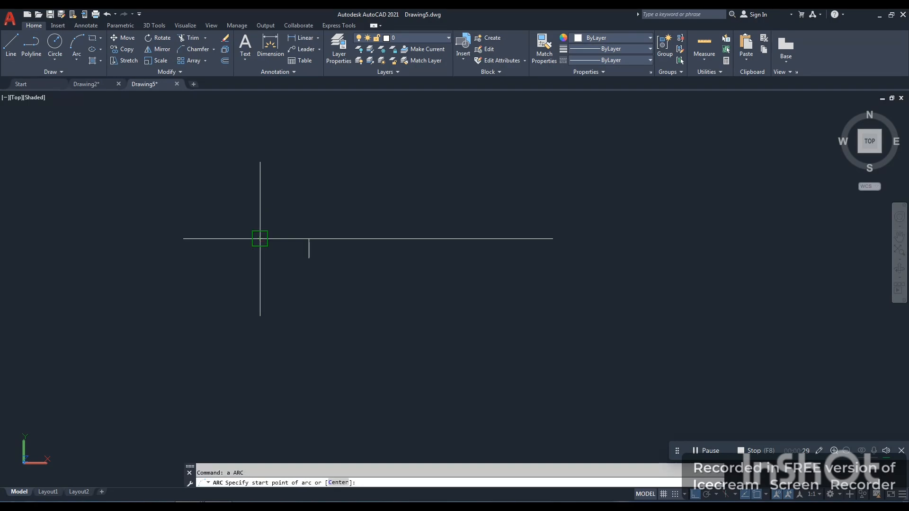
left_click(308, 258)
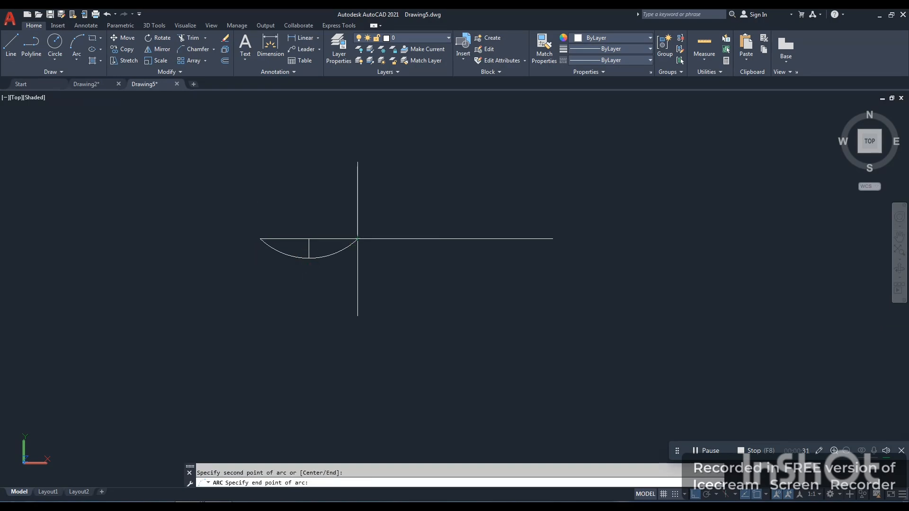
left_click(357, 239)
Copy the arc with its short vertical line from its left end onto the start of the second and third segments
left_click(229, 201)
left_click(374, 312)
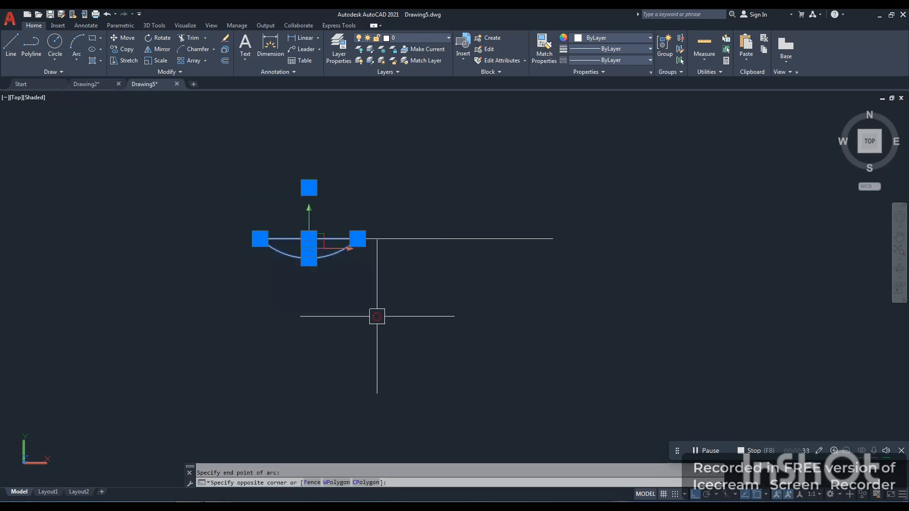
right_click(378, 199)
left_click(419, 280)
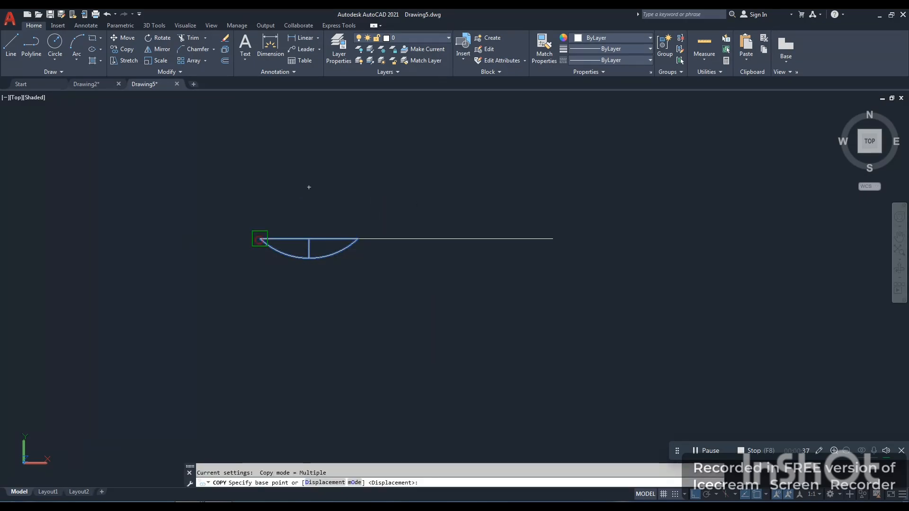
left_click(260, 238)
left_click(357, 239)
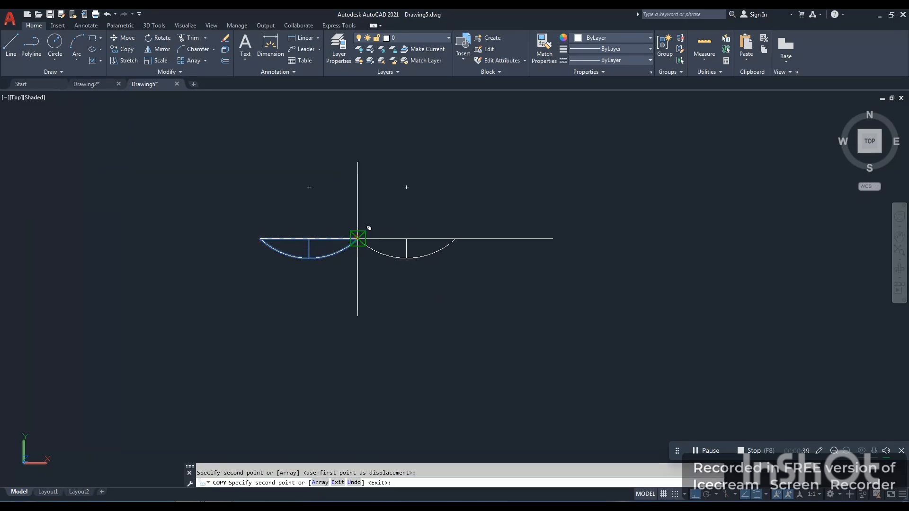
key("ctrl+z")
left_click(358, 238)
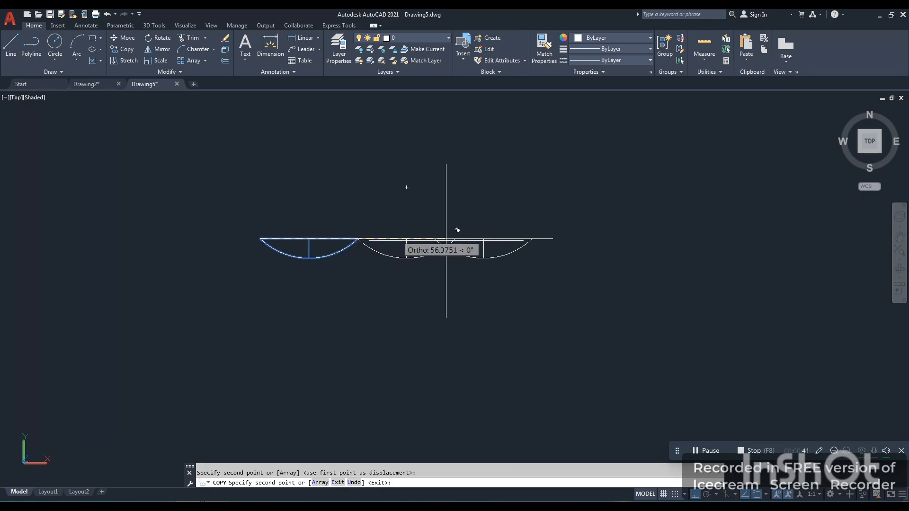
left_click(455, 238)
key("Return")
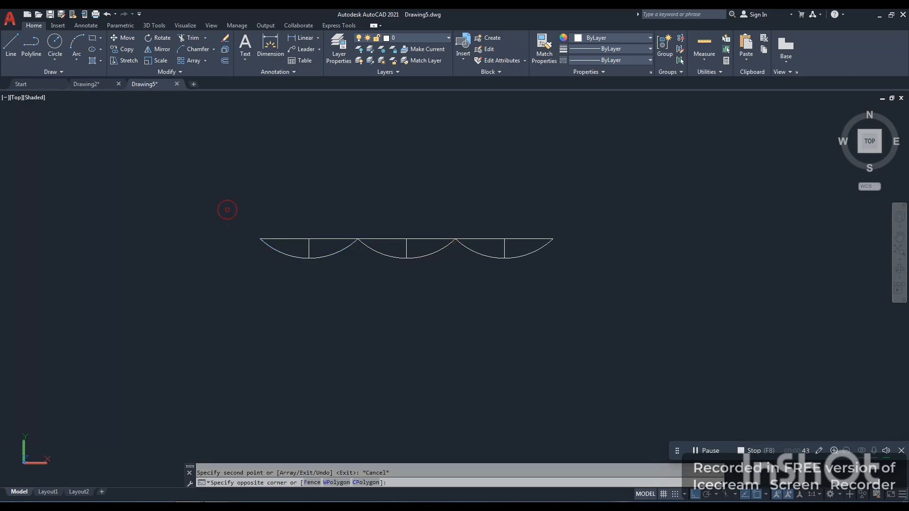
Erase all the straight horizontal segments and the three short vertical lines, keeping only the three arcs
left_click(227, 209)
left_click(645, 250)
key("Delete")
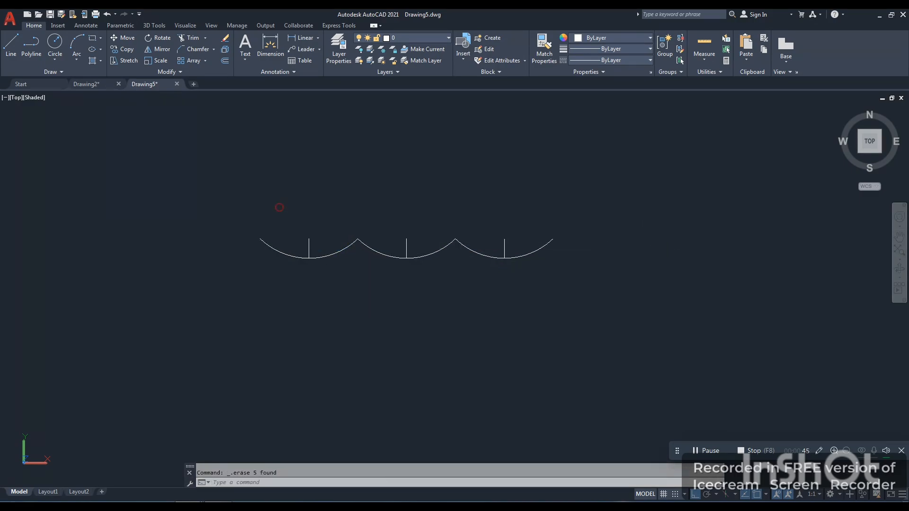
left_click(280, 208)
left_click(413, 326)
key("Delete")
left_click(412, 190)
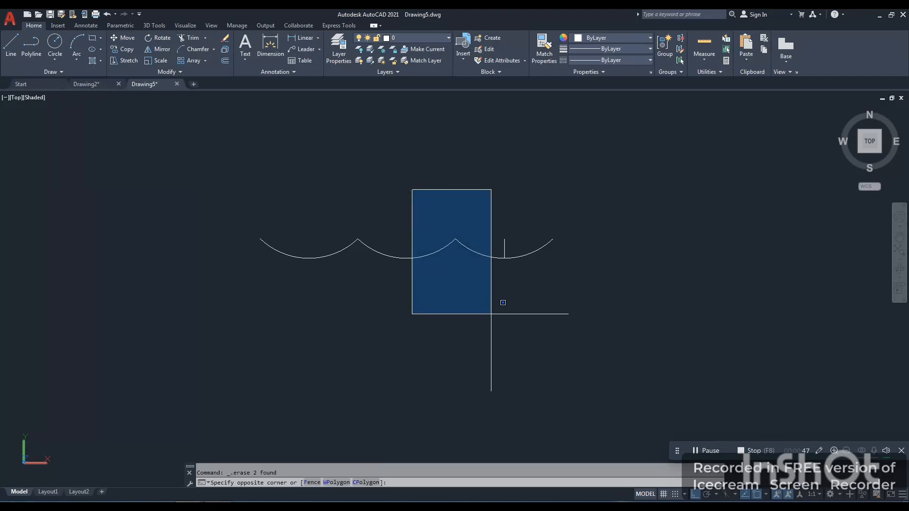
left_click(531, 329)
key("Delete")
Draw a 30-unit line down from the leftmost arc end, continued by a horizontal base line extending past the last arc
key("l")
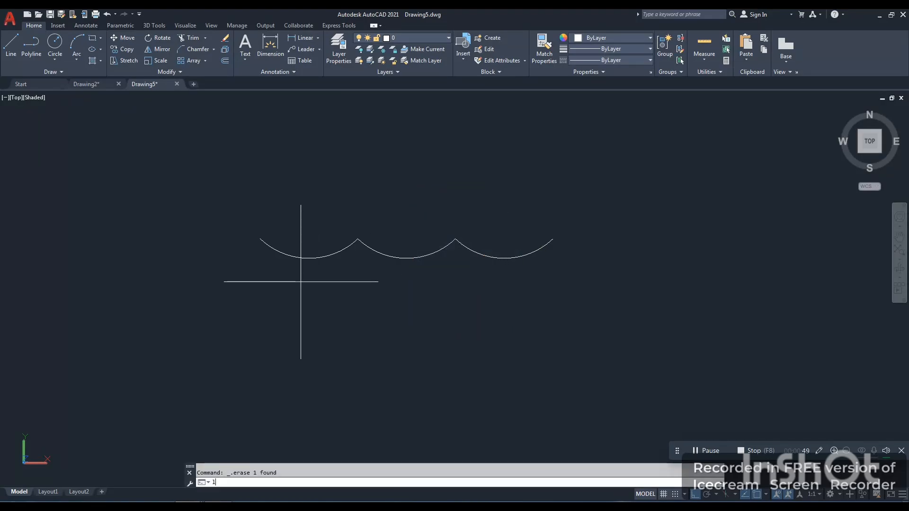
key("Return")
left_click(259, 239)
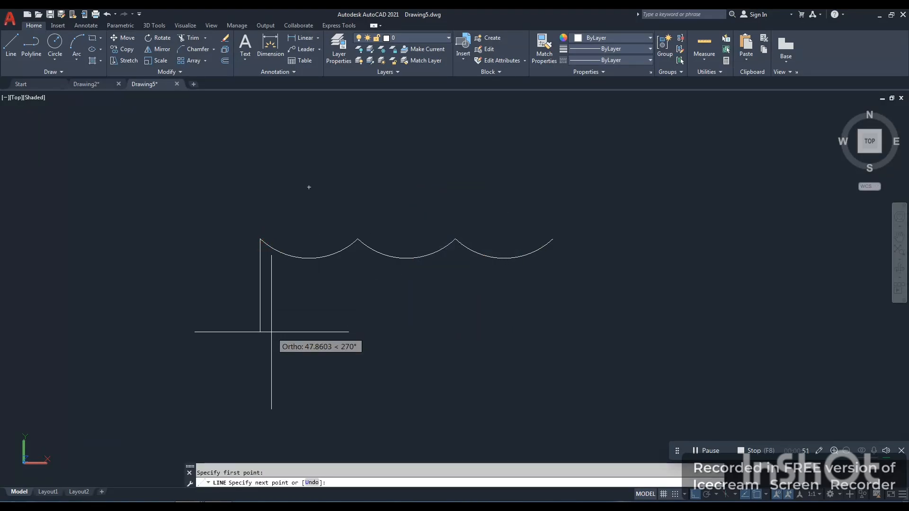
type("3")
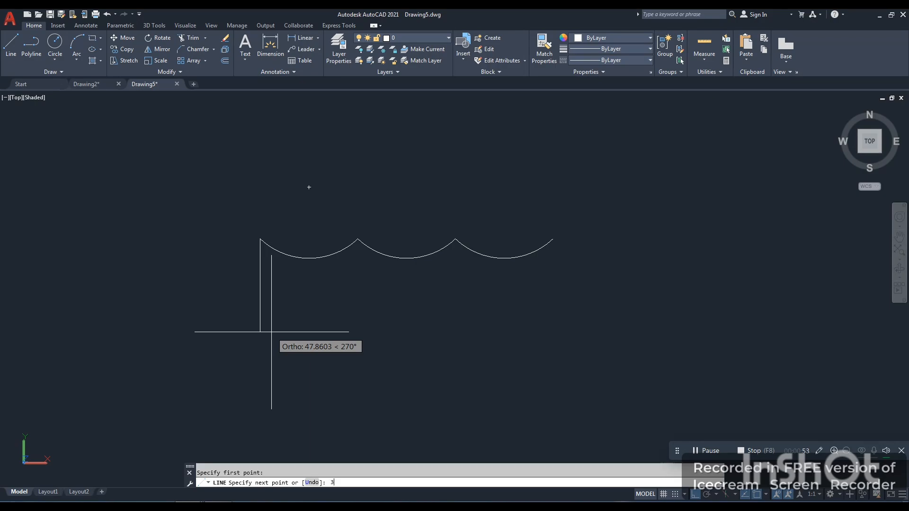
type("0")
key("Return")
left_click(645, 341)
key("Escape")
Draw a vertical line from the rightmost arc end perpendicular to the base line
key("Return")
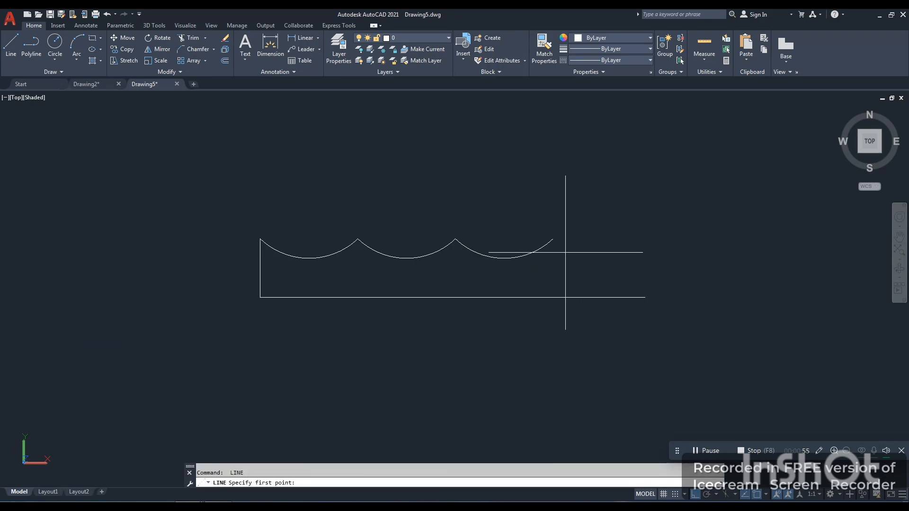
left_click(553, 239)
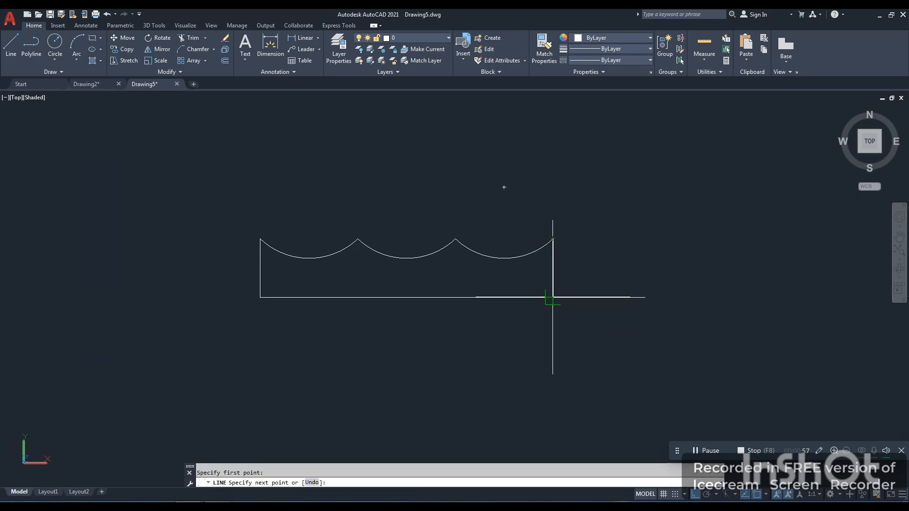
left_click(553, 298)
key("Escape")
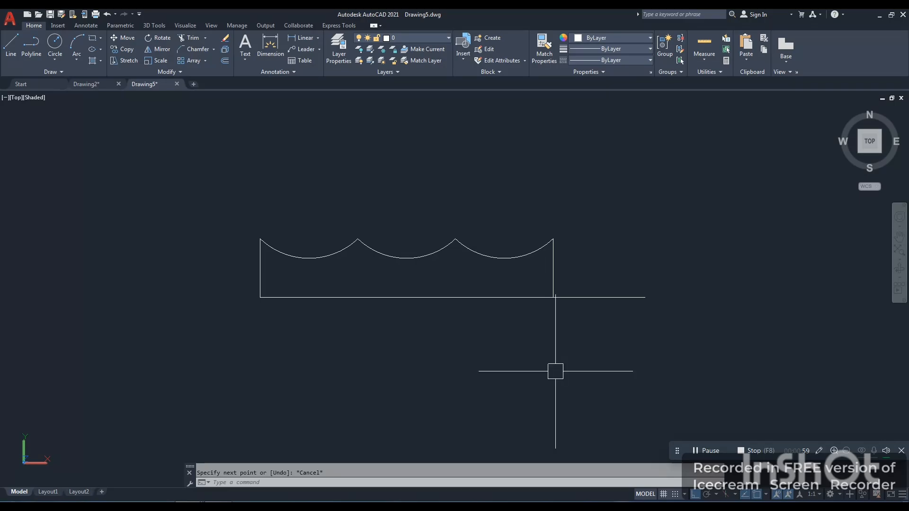
Create a polyline boundary from the area enclosed by the arcs, side lines and base line
type("bo")
key("Return")
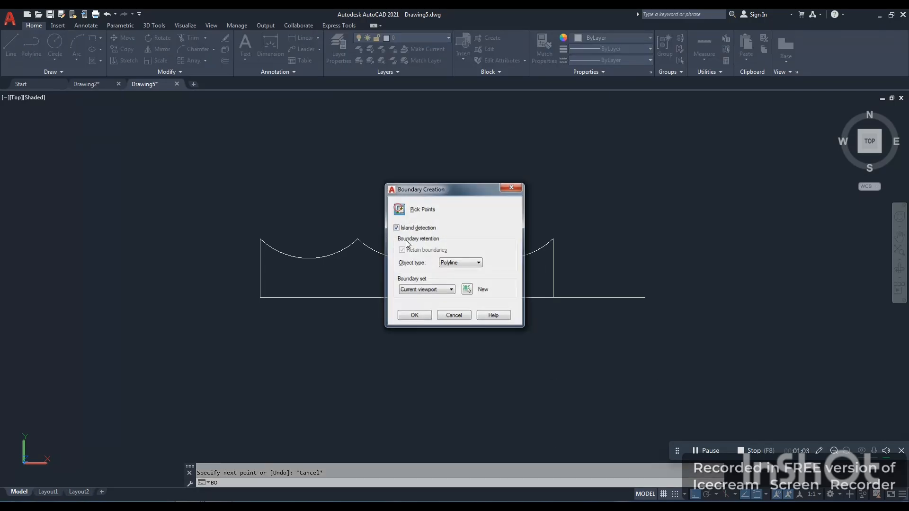
left_click(402, 211)
left_click(418, 280)
key("Return")
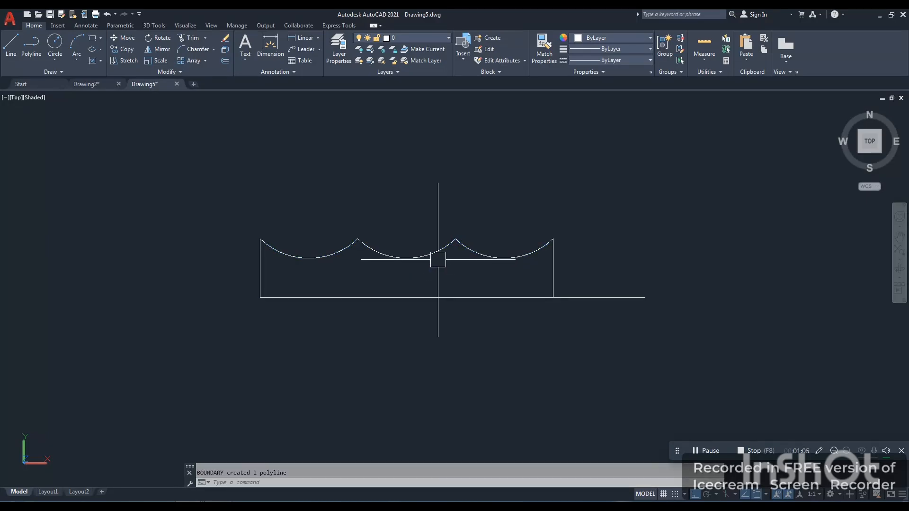
Erase the loose middle arc and move the scalloped boundary polyline about 98 units straight up, clear of the source lines
left_click(432, 258)
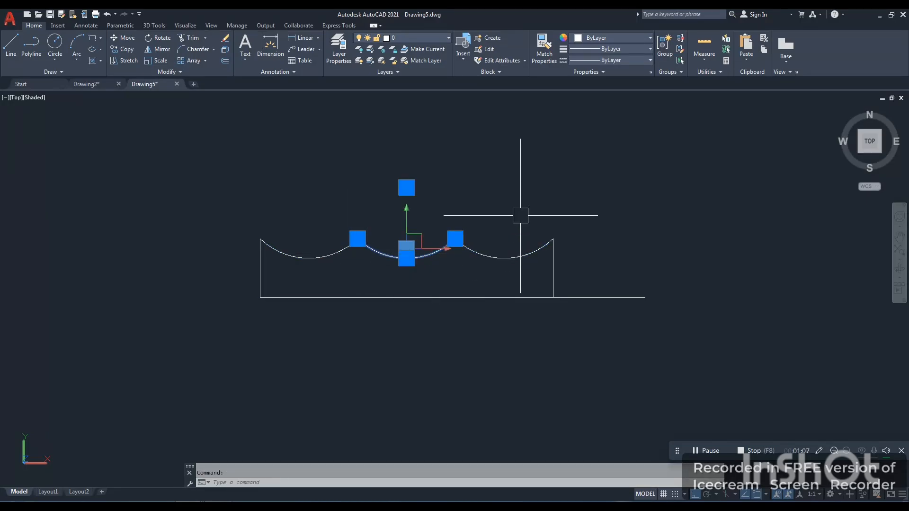
key("Delete")
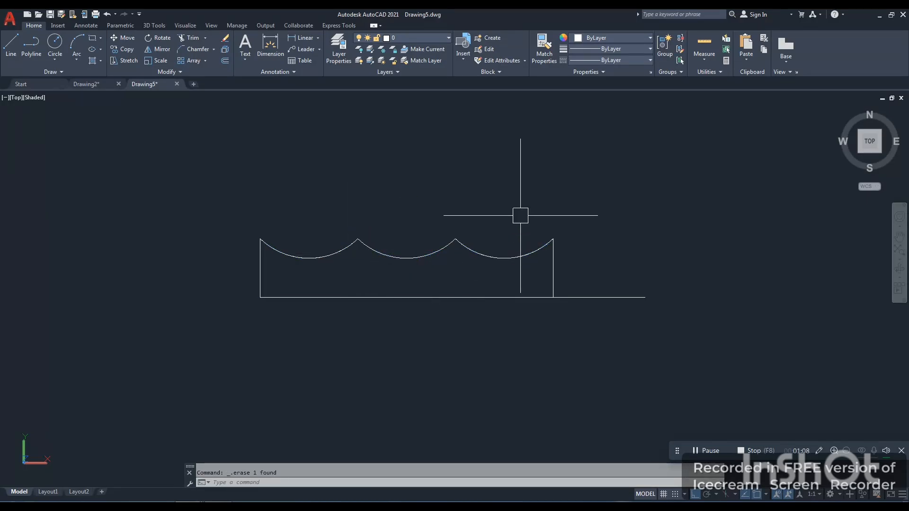
left_click(378, 256)
right_click(440, 185)
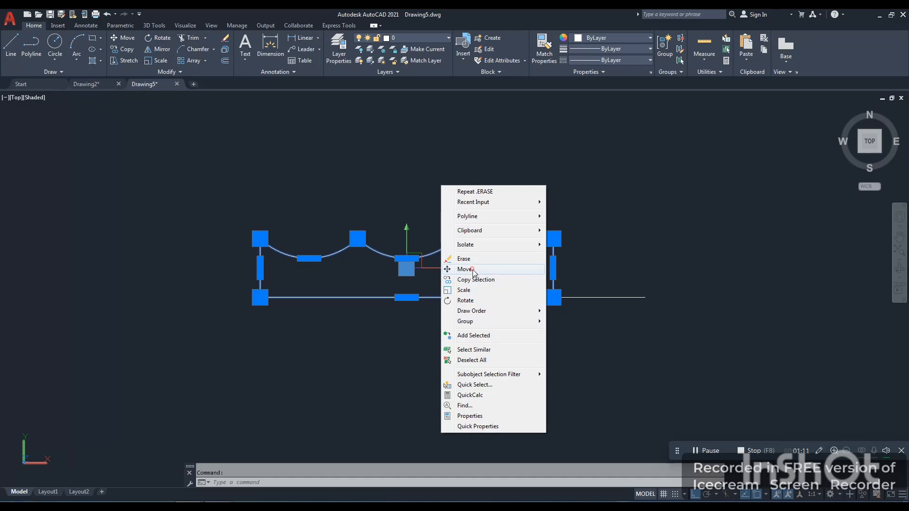
left_click(467, 269)
scroll(471, 272, "down", 2)
left_click(611, 377)
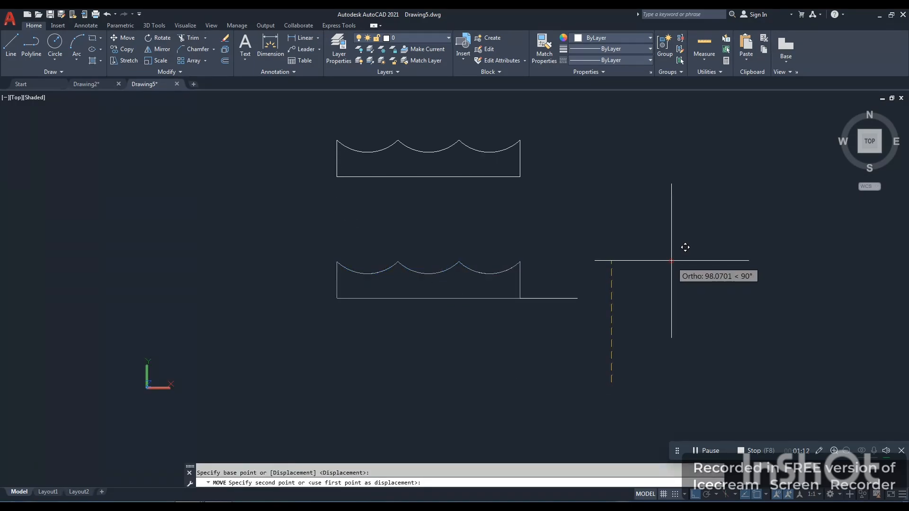
left_click(613, 261)
Erase the leftover source arcs and lines below the moved boundary polyline
left_click(605, 237)
left_click(253, 377)
key("Delete")
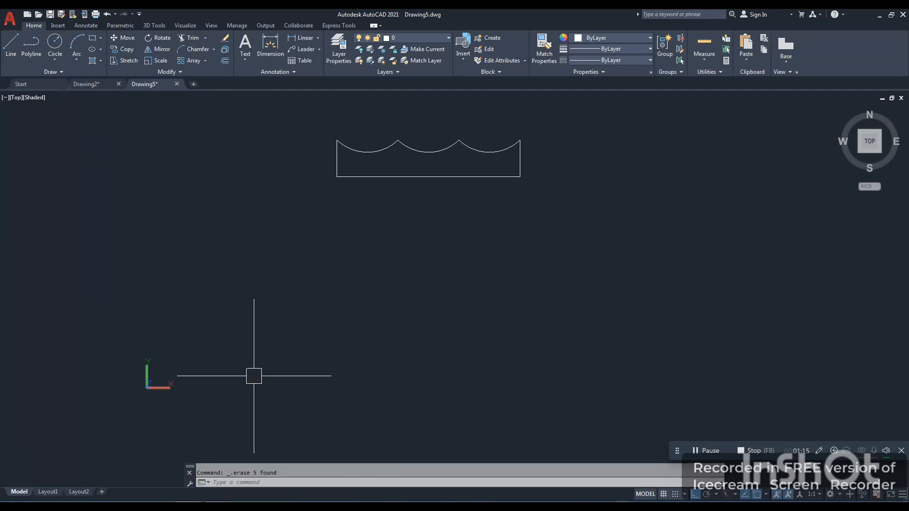
Revolve the scalloped profile 360 degrees about its straight base edge, using the edge's two endpoints as the axis
type("rev")
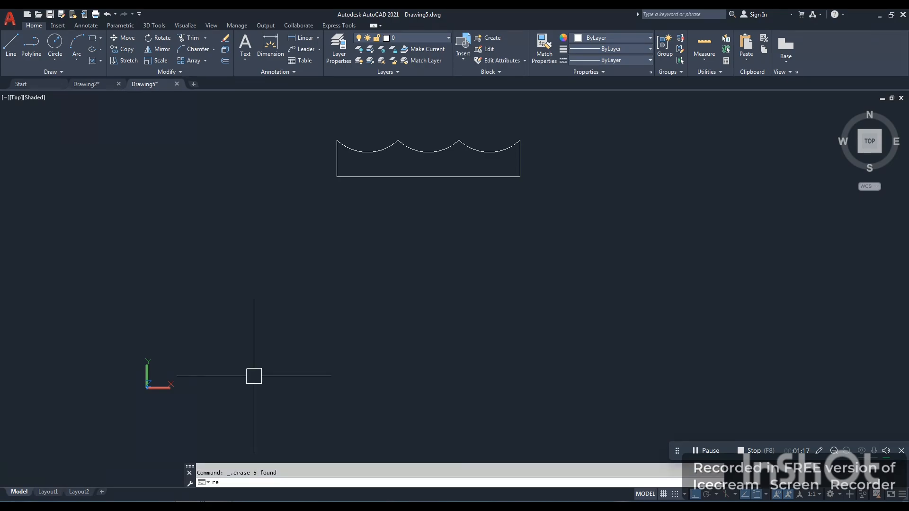
key("Return")
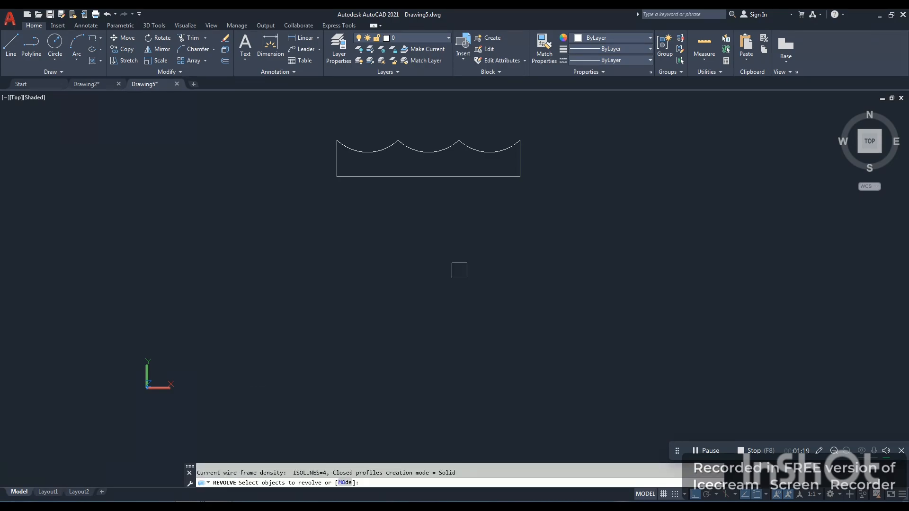
left_click(423, 177)
right_click(477, 217)
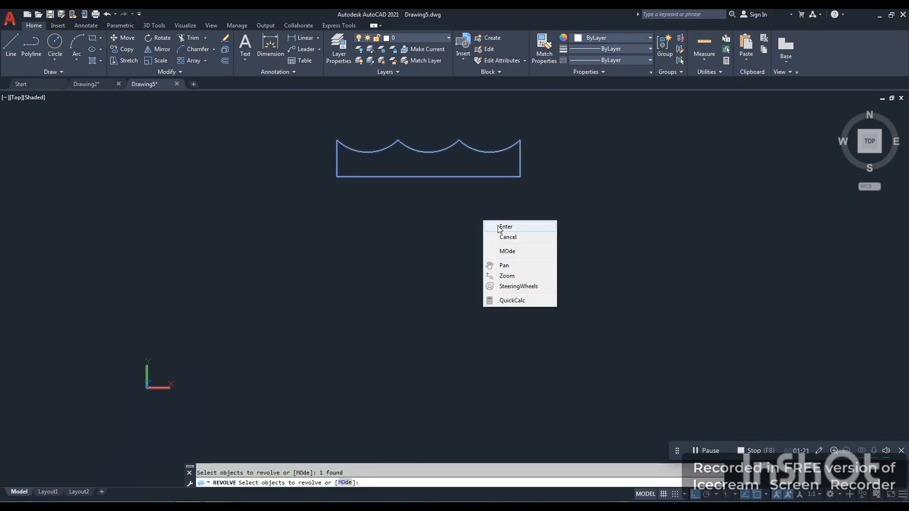
left_click(495, 225)
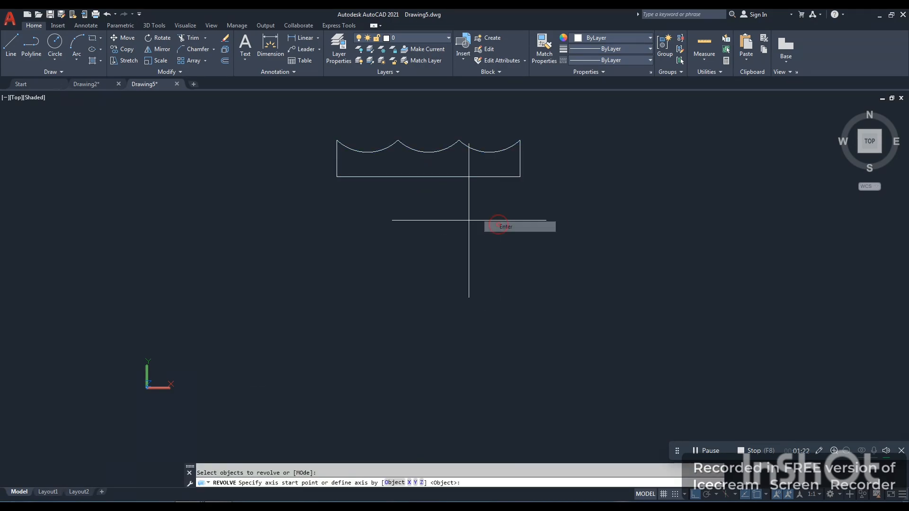
left_click(337, 176)
left_click(520, 177)
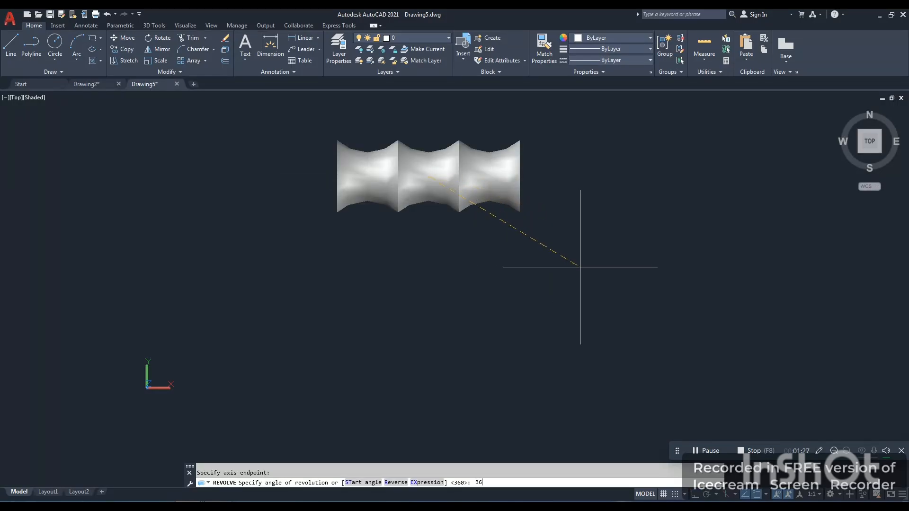
key("Return")
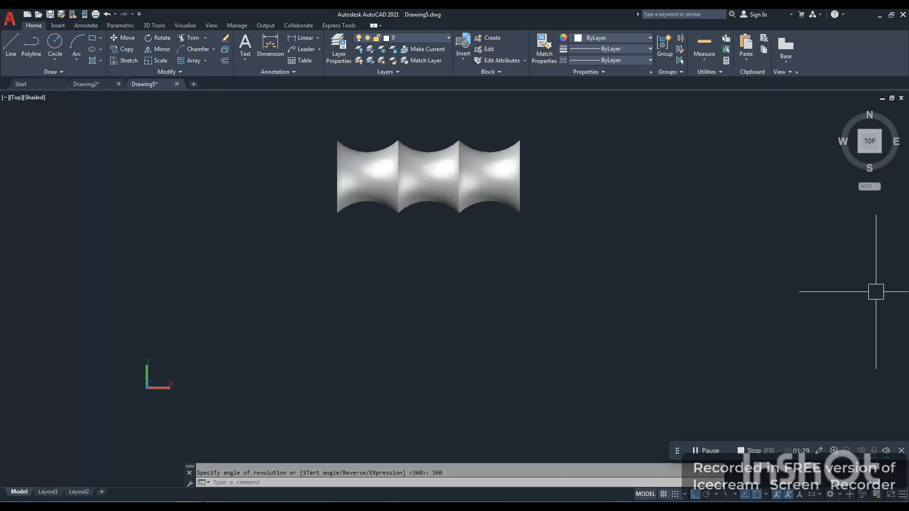
Examine the revolved scalloped solid from the southwest and southeast isometric views and from the front
left_click(860, 152)
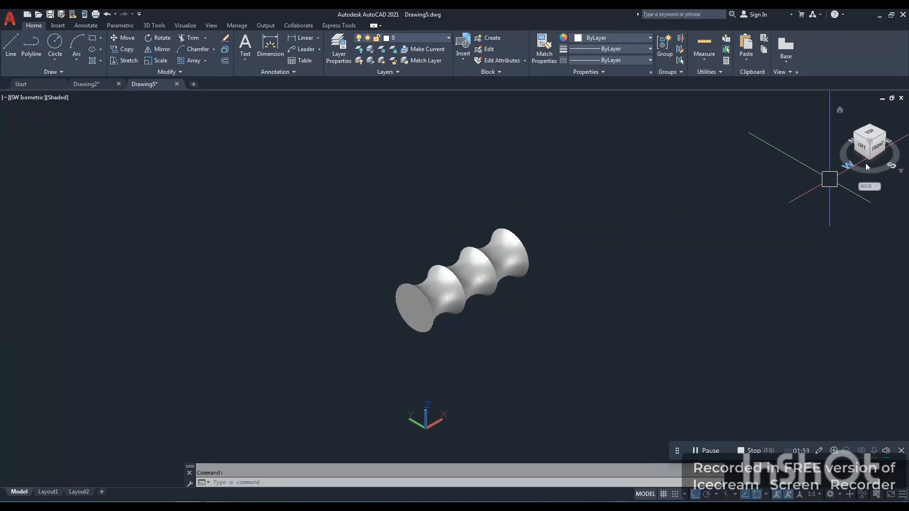
left_click(883, 140)
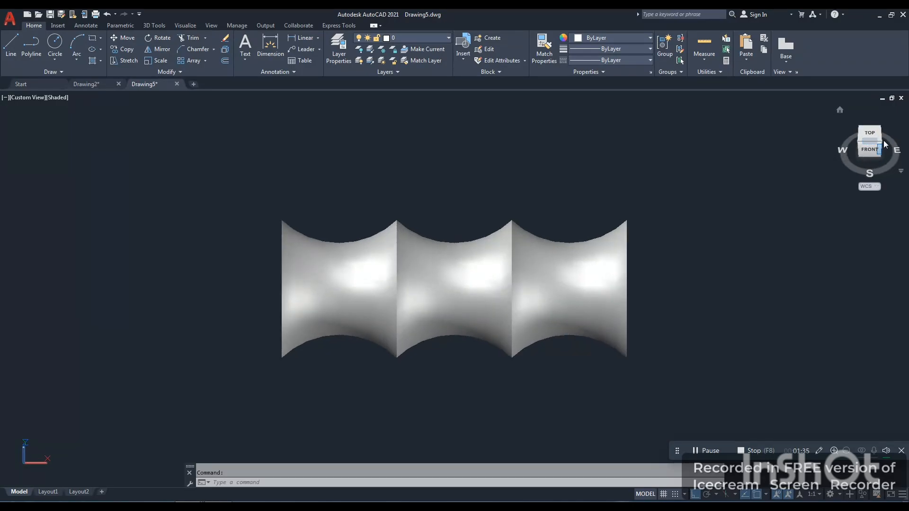
left_click_drag(877, 145, 869, 156)
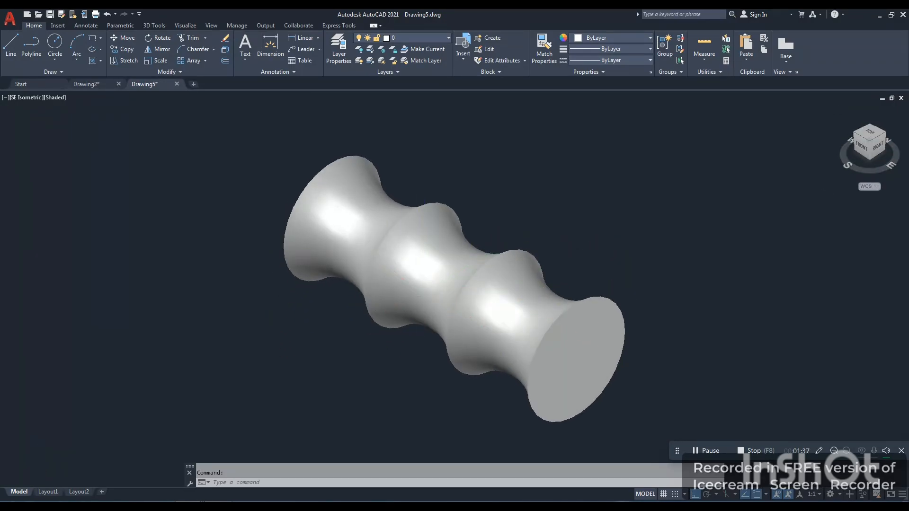
scroll(421, 288, "down", 2)
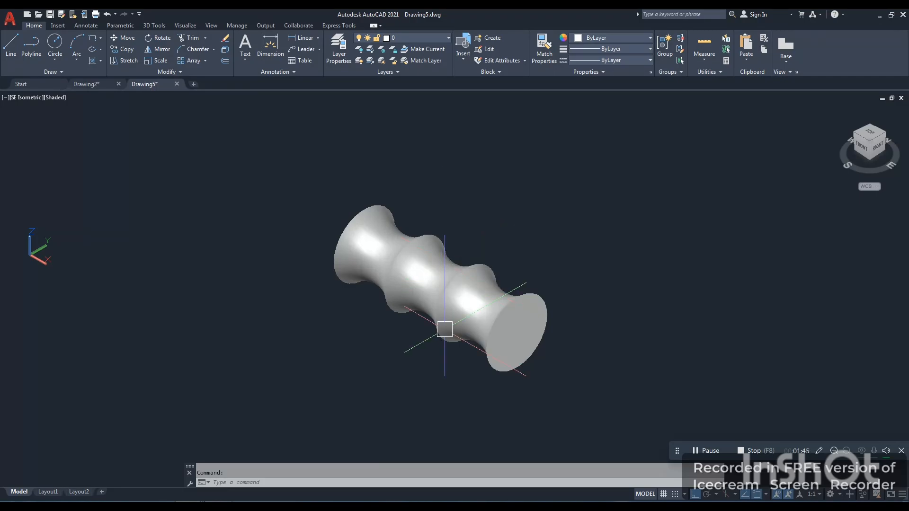
left_click(865, 139)
left_click(860, 143)
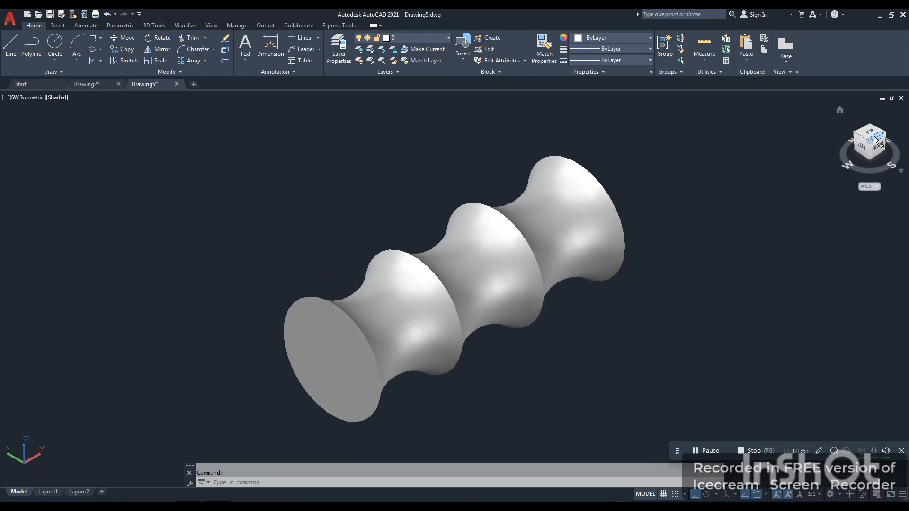
left_click(876, 141)
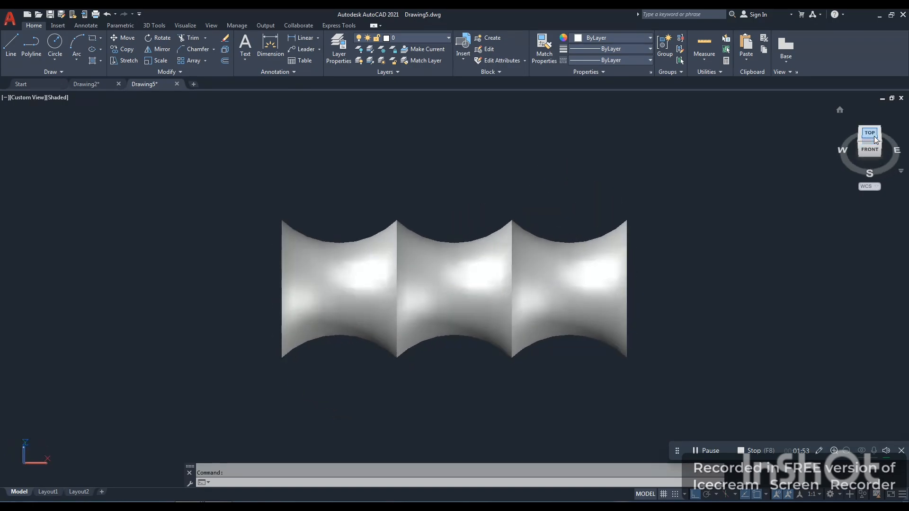
Erase the revolved scalloped solid, leaving the top view empty for a new profile
left_click(870, 134)
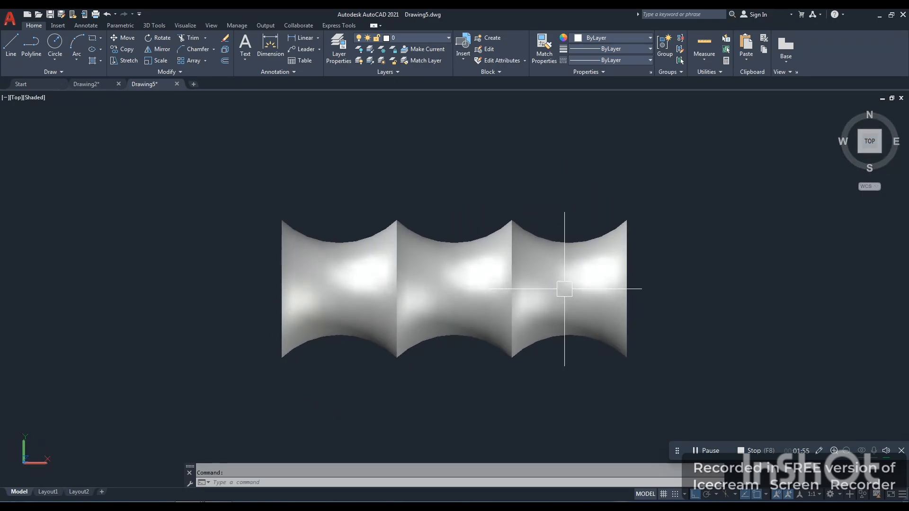
left_click(534, 281)
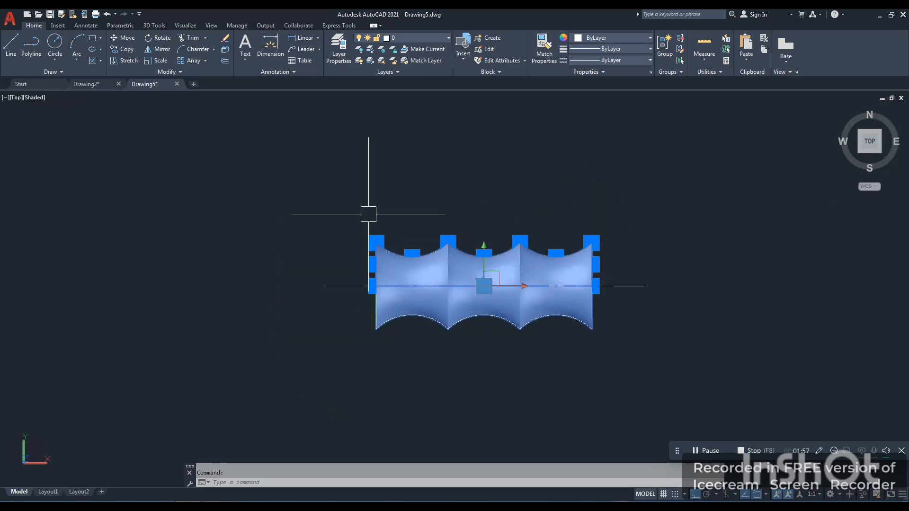
key("Delete")
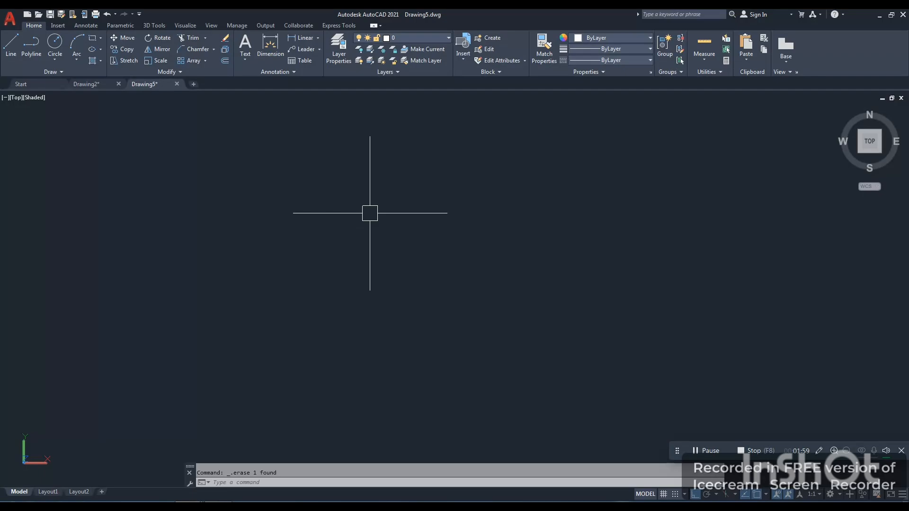
Start a descending stepped line with two equal steps, each 10 units to the left and 20 units down
type("l")
key("Return")
left_click(447, 166)
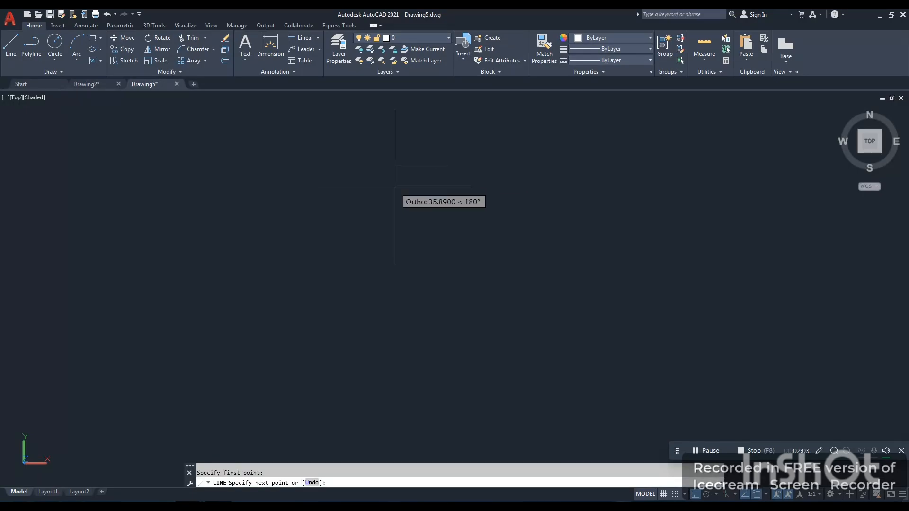
type("10")
key("Return")
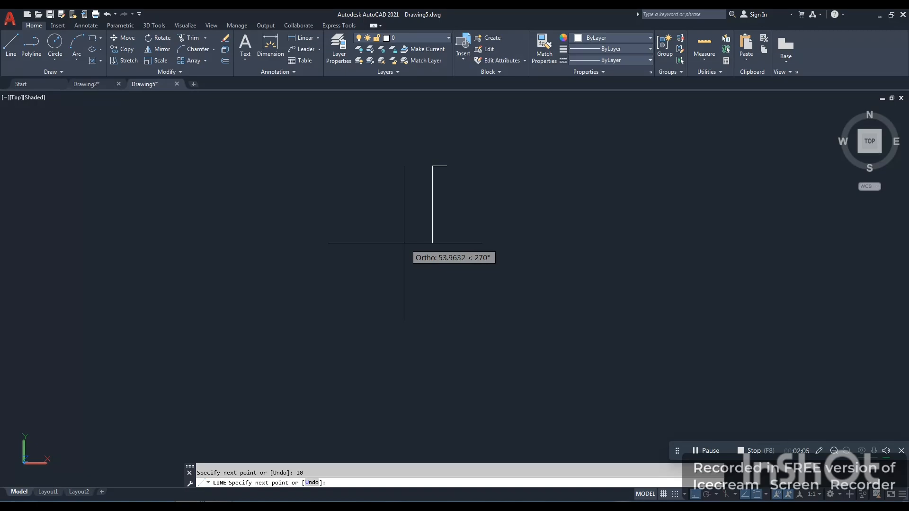
type("20")
key("Return")
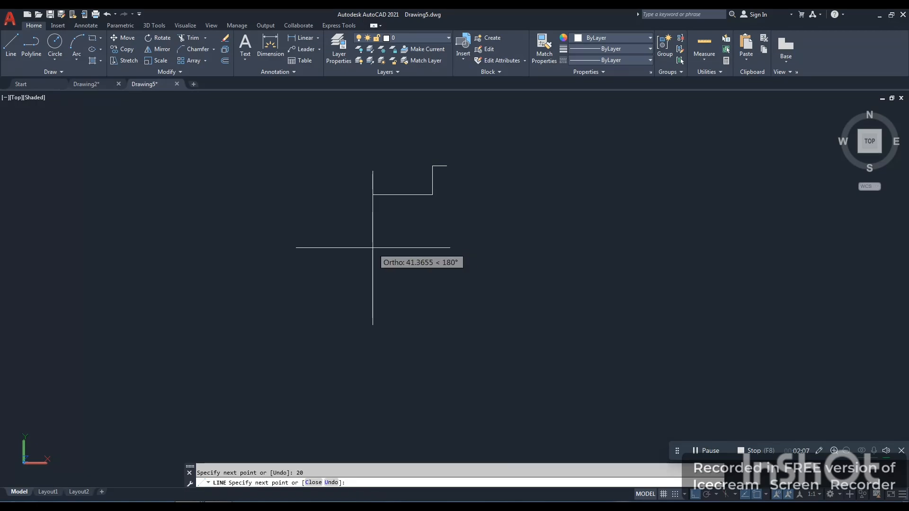
type("10")
key("Return")
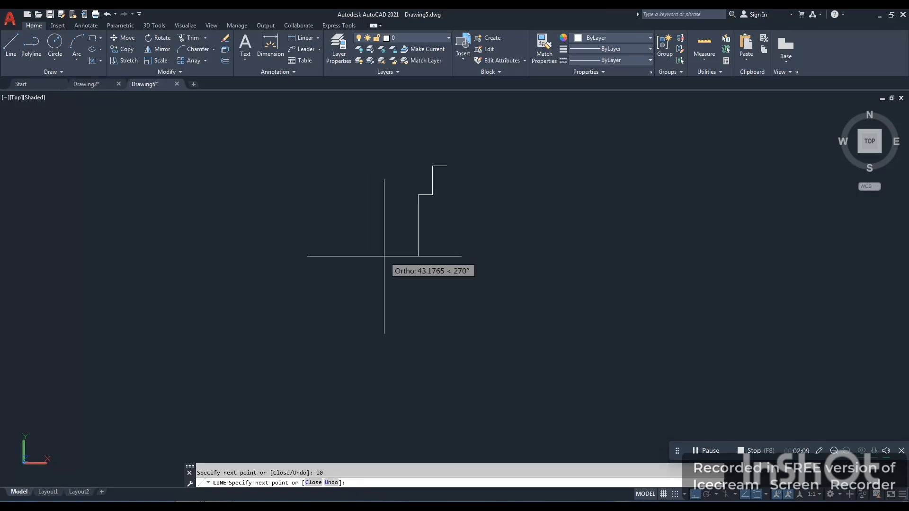
key("Return")
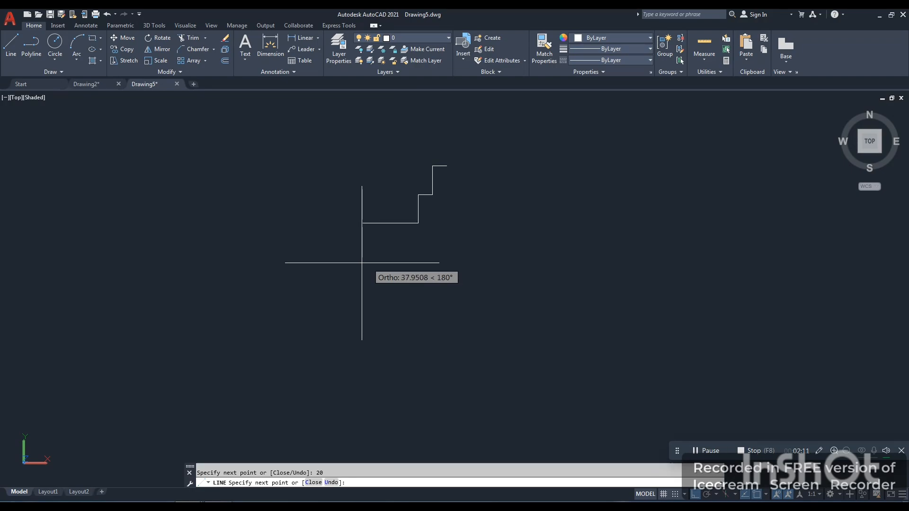
Continue the line 10 left, 40 down, 20 left and 5 down, ending with a long horizontal base line to the right
type("10")
key("Return")
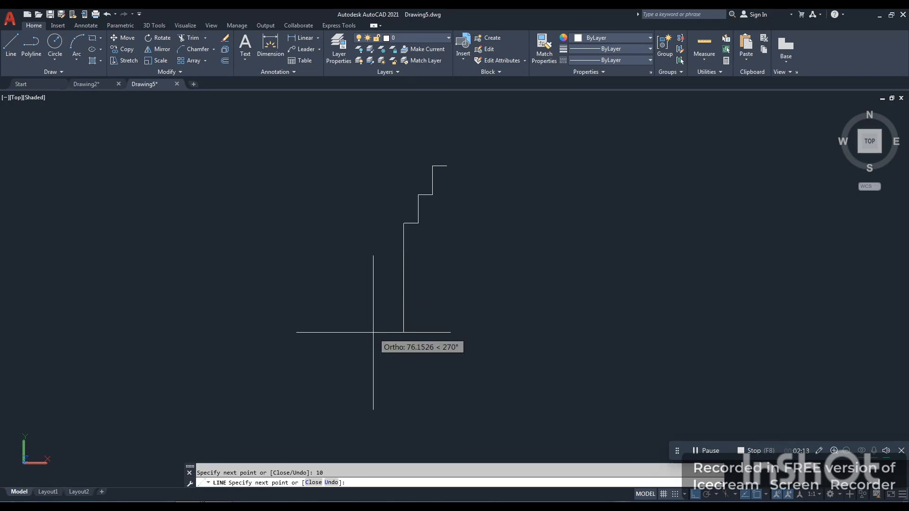
type("40")
key("Return")
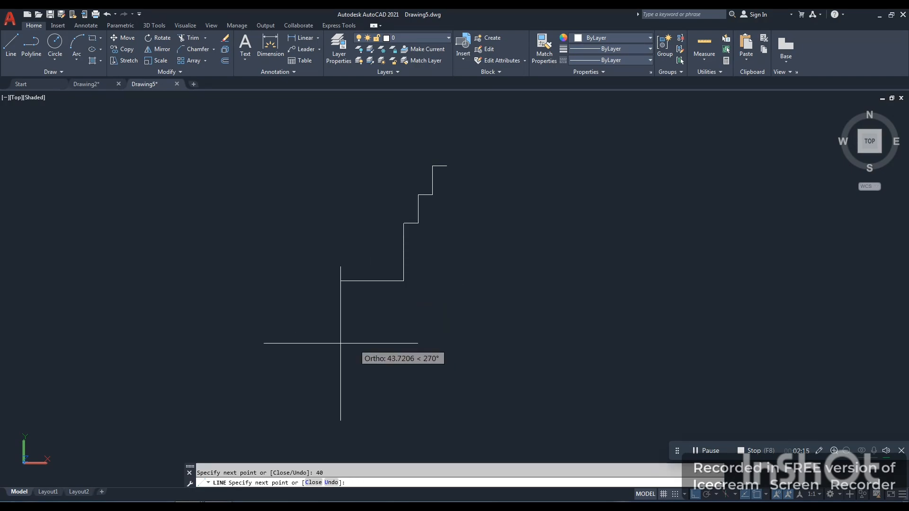
type("20")
key("Return")
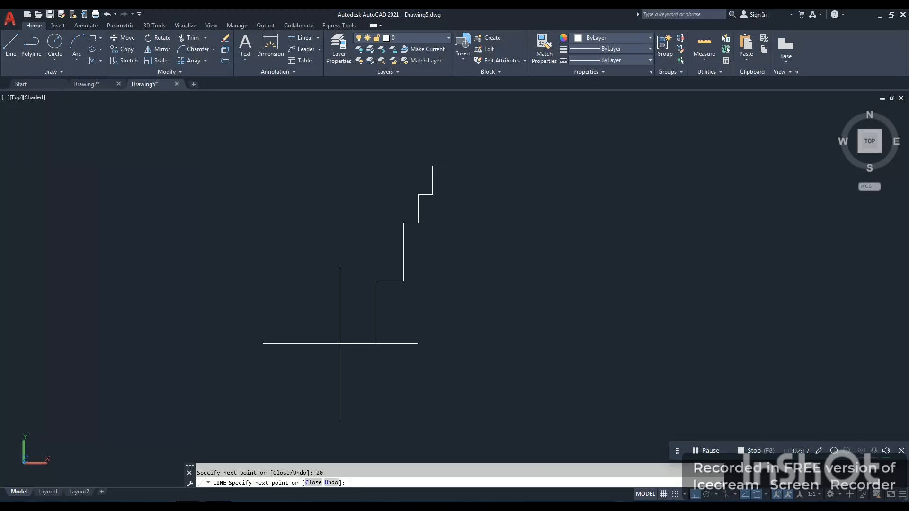
type("5")
key("Return")
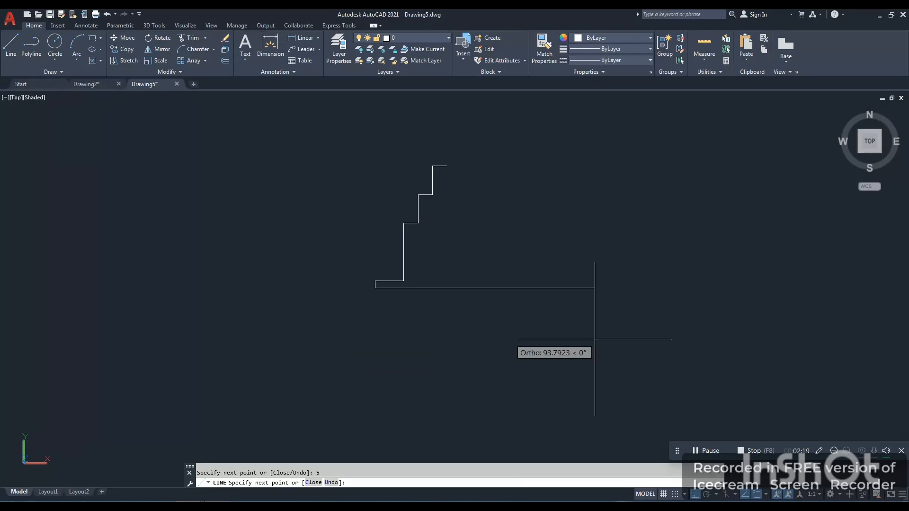
key("Return")
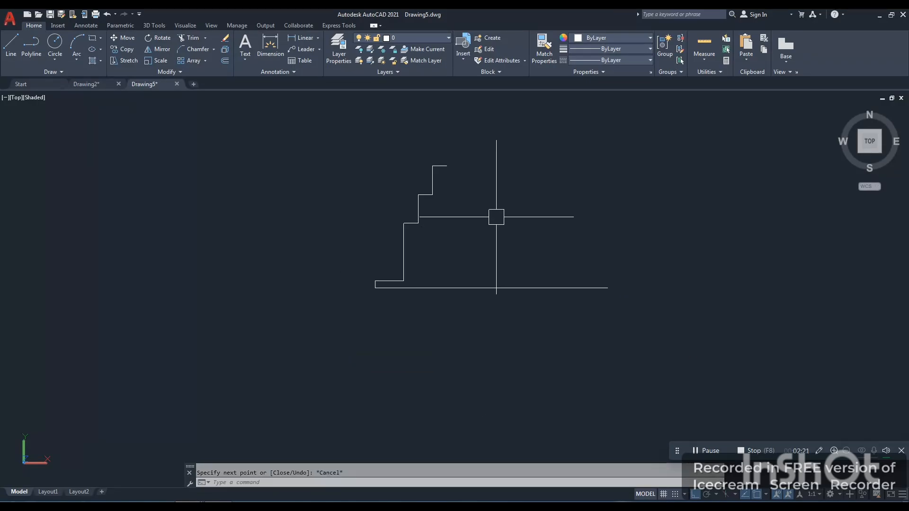
Draw a vertical line from the stepped outline's upper right end perpendicular to the base line
key("Return")
left_click(447, 165)
left_click(447, 287)
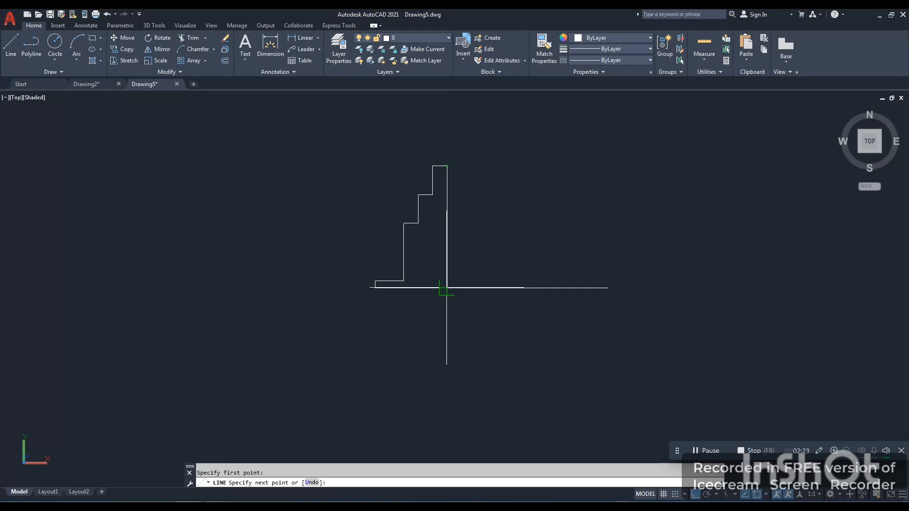
key("Escape")
Create a polyline boundary from the area enclosed by the stepped outline, vertical line and base line
type("BO")
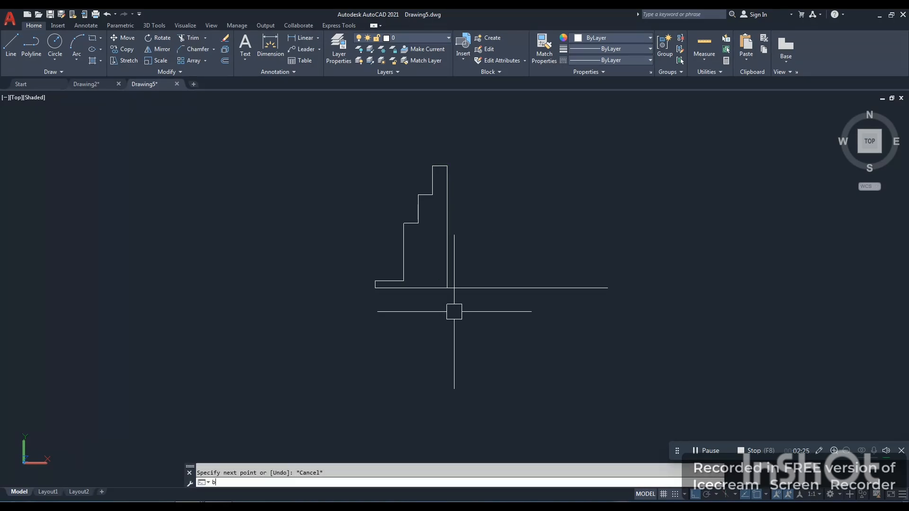
key("Return")
mouse_move(441, 193)
left_mouse_down()
mouse_move(245, 186)
mouse_move(193, 130)
mouse_move(253, 142)
left_mouse_up()
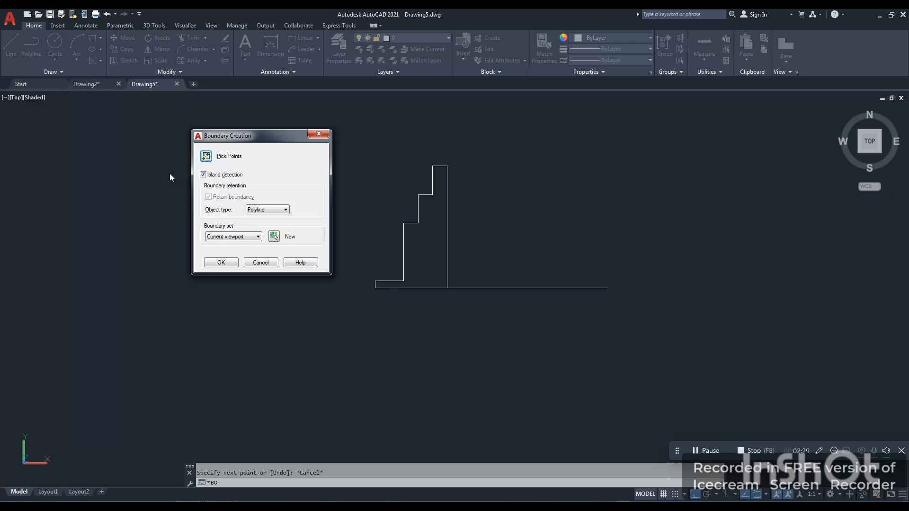
left_click(206, 157)
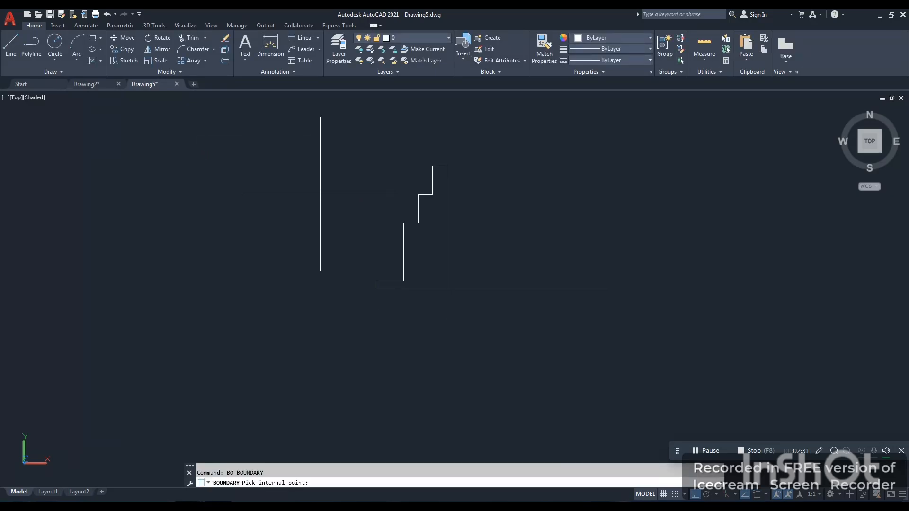
left_click(426, 251)
key("Return")
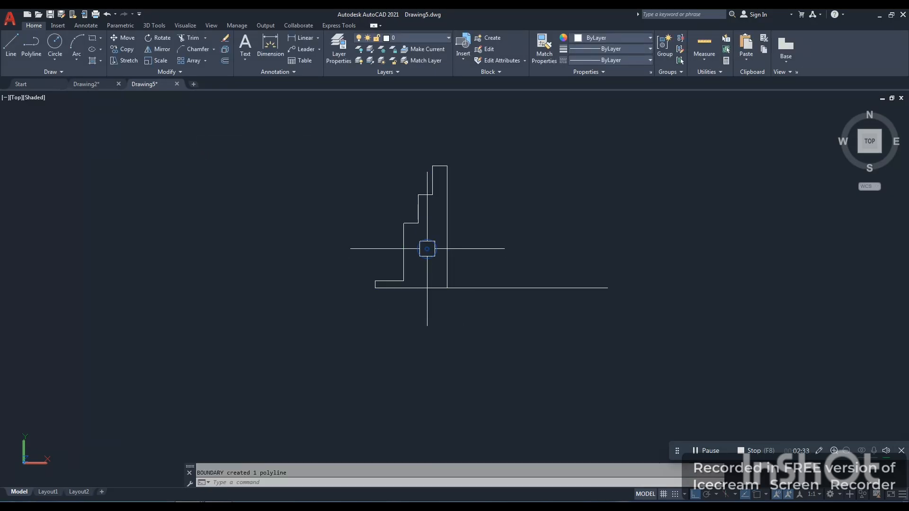
Delete the separate vertical line and move the closed boundary profile to the right, clear of the original outline
left_click(440, 237)
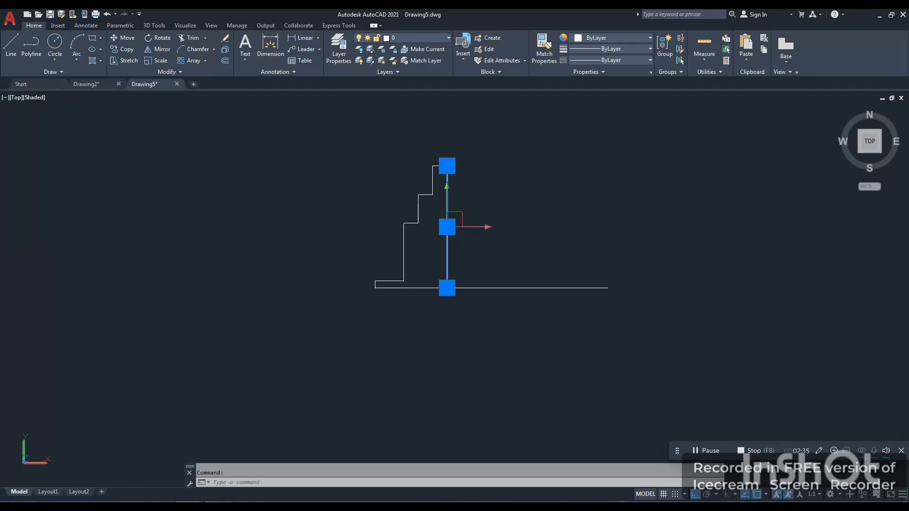
key("Delete")
left_click(449, 228)
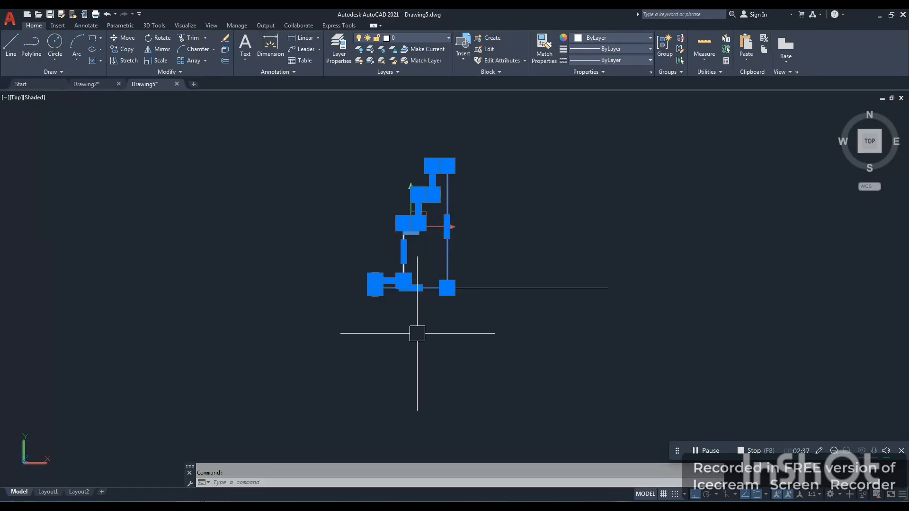
type("m")
key("Return")
left_click(399, 327)
left_click(706, 338)
Delete the remaining original lines of the stepped outline and its base line
left_click(572, 138)
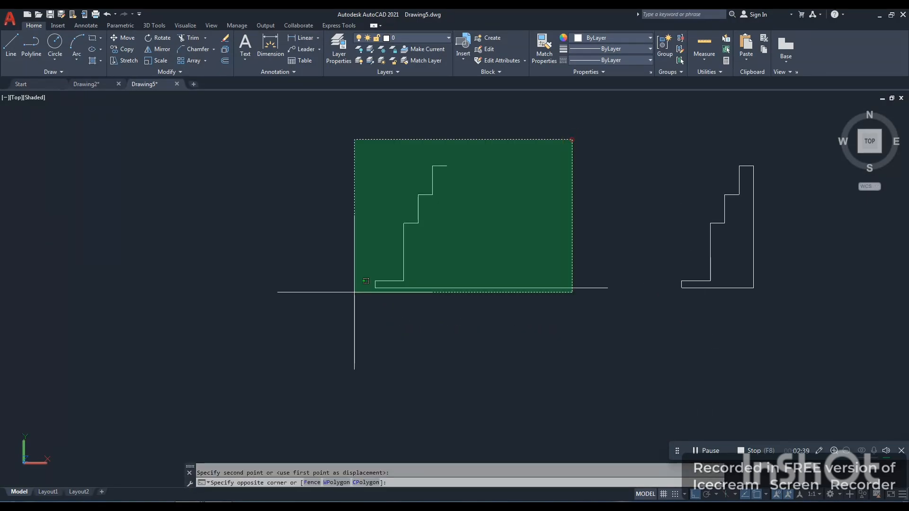
left_click(296, 357)
key("Delete")
Fillet the inner corner at the foot of the profile's uppermost step with a radius of 4
middle_click_drag(502, 320, 264, 344)
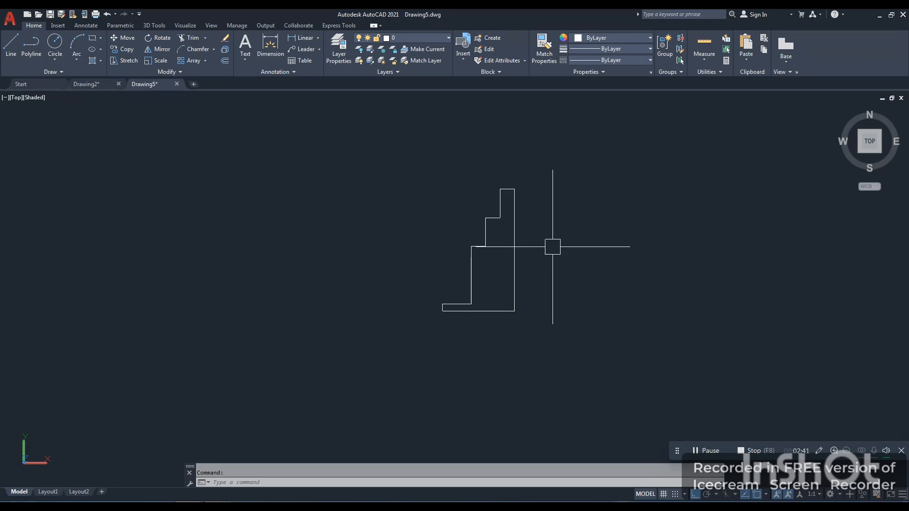
scroll(552, 244, "up", 2)
middle_click_drag(525, 246, 471, 258)
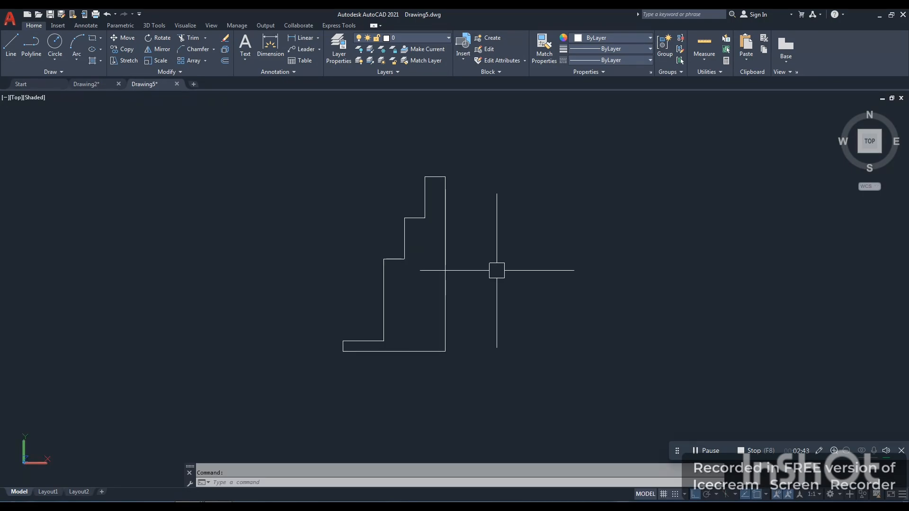
scroll(397, 211, "up", 4)
type("f")
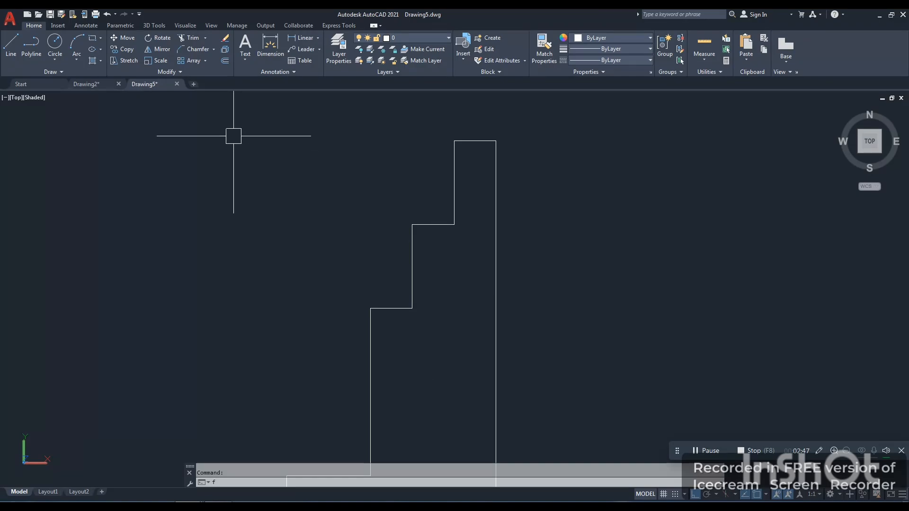
key("Escape")
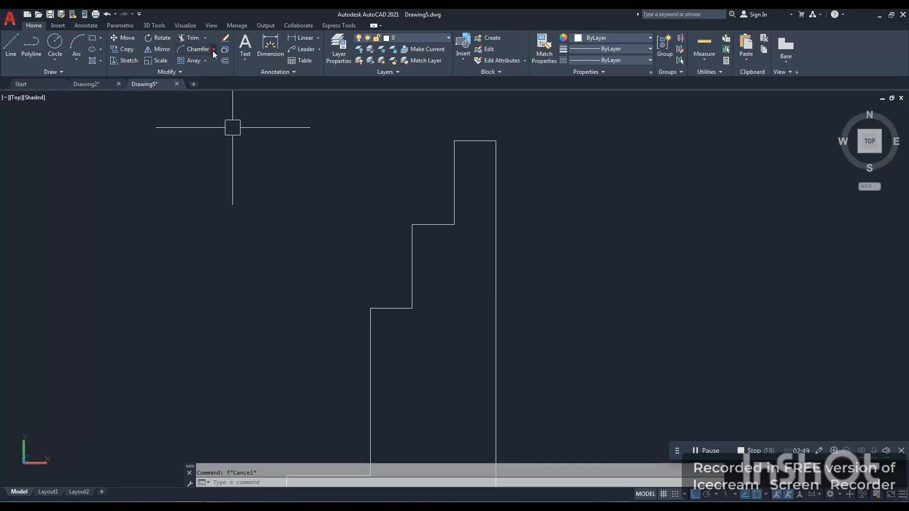
left_click(213, 50)
left_click(199, 81)
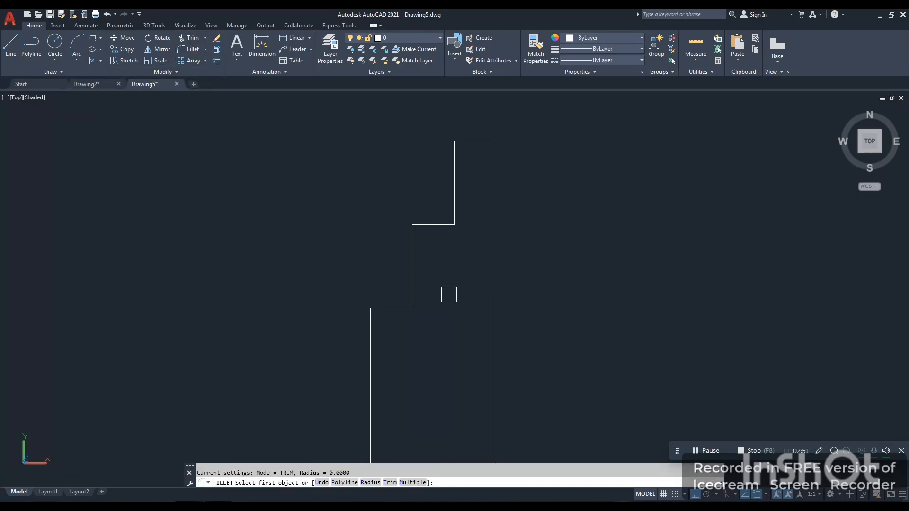
left_click(453, 204)
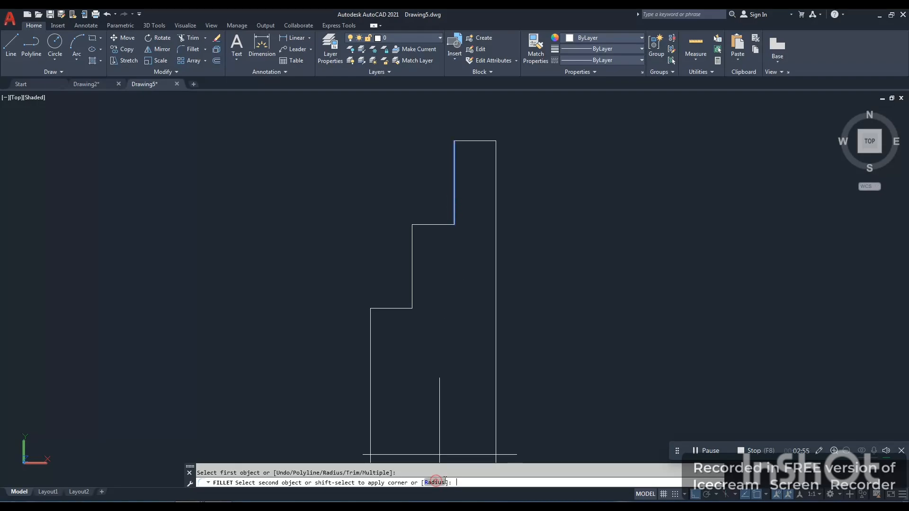
left_click(434, 483)
key("Return")
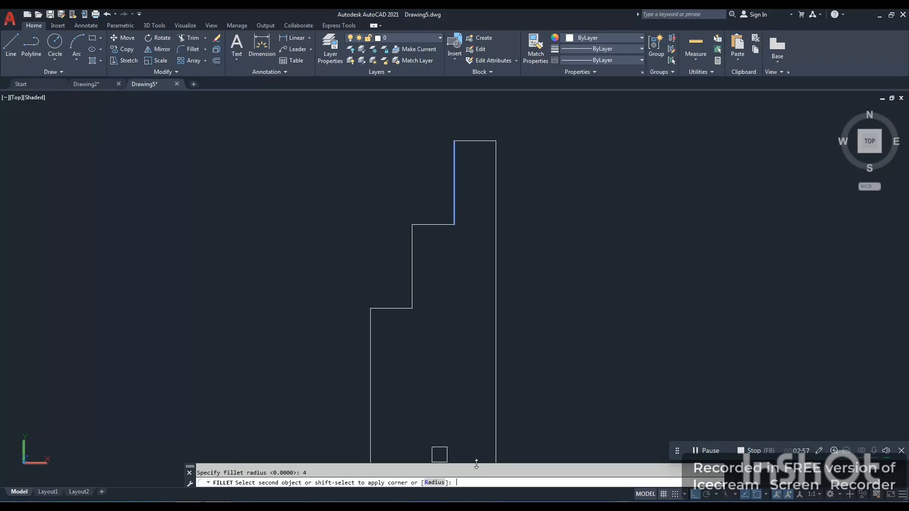
left_click(435, 224)
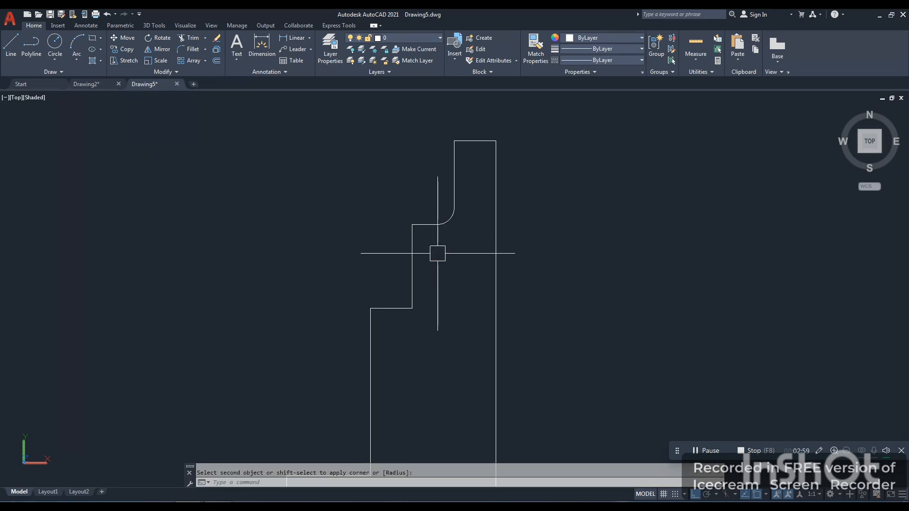
Fillet the outer corner of the second step from the top with a radius of 4
middle_click_drag(429, 253, 414, 208)
key("Return")
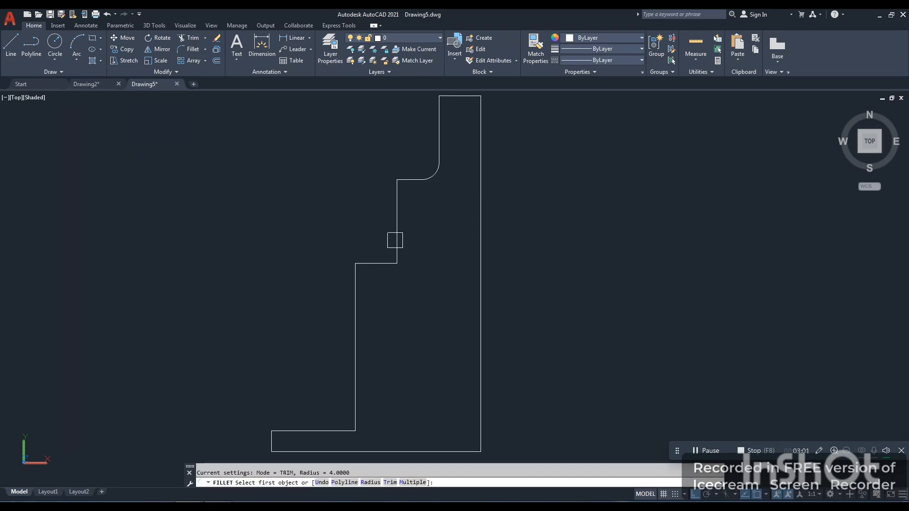
left_click(372, 482)
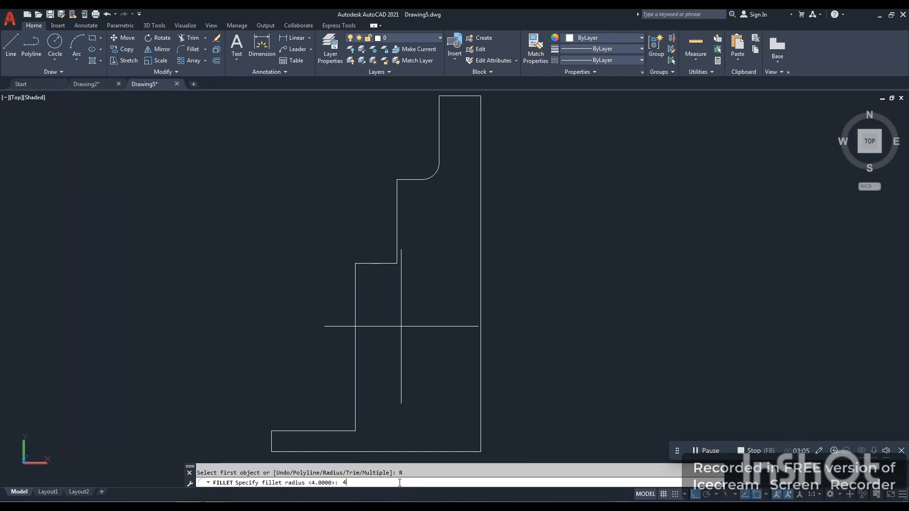
type("4")
key("Return")
left_click(401, 213)
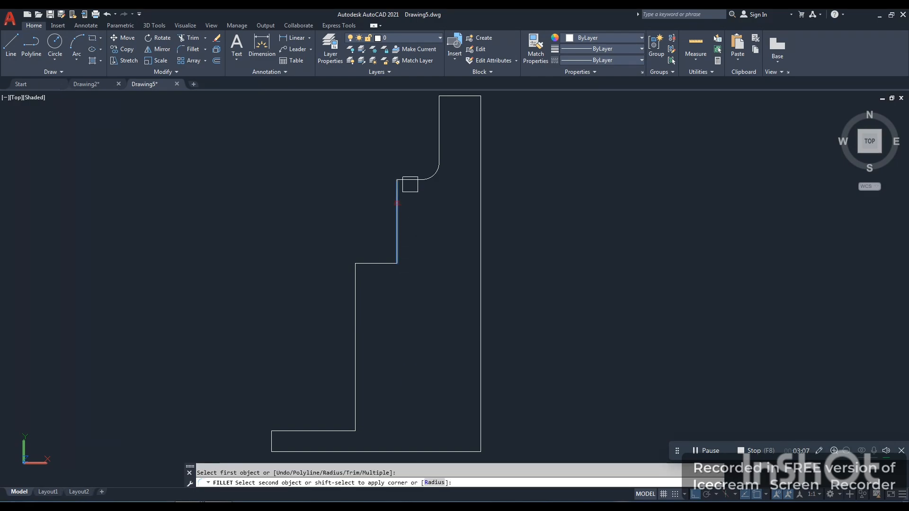
left_click(408, 182)
Fillet the inner corner below the second step and the outer corner of the third step with radius 4
key("Return")
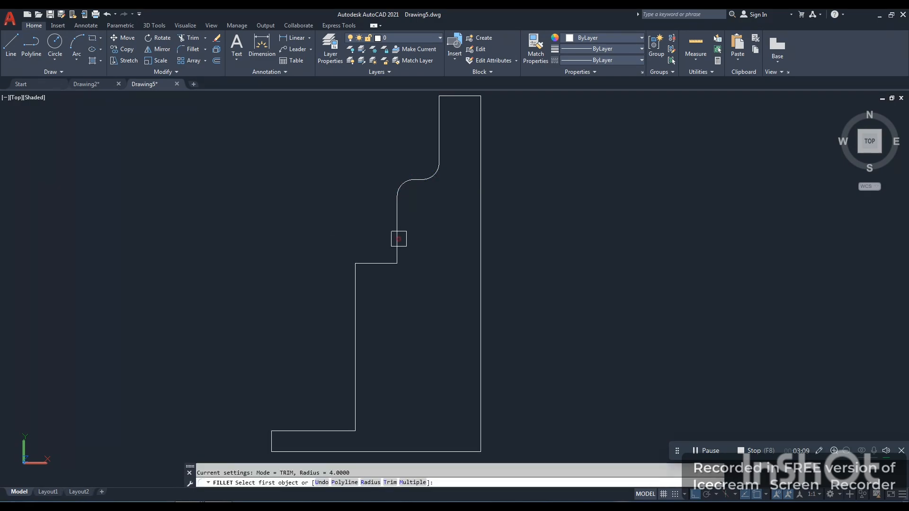
left_click(398, 237)
left_click(379, 264)
key("Return")
left_click(356, 288)
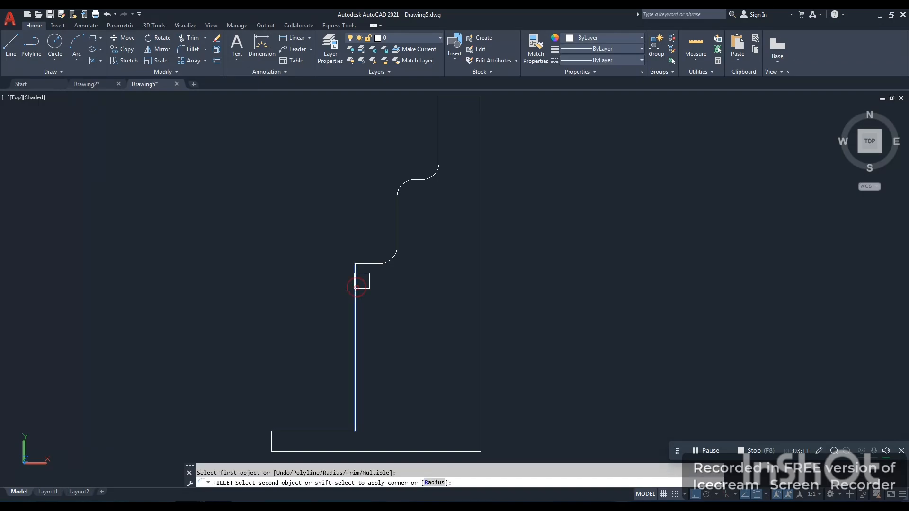
left_click(368, 263)
Fillet the inner corner where the tall step meets the base flange and the flange's upper outer corner with radius 4
key("Return")
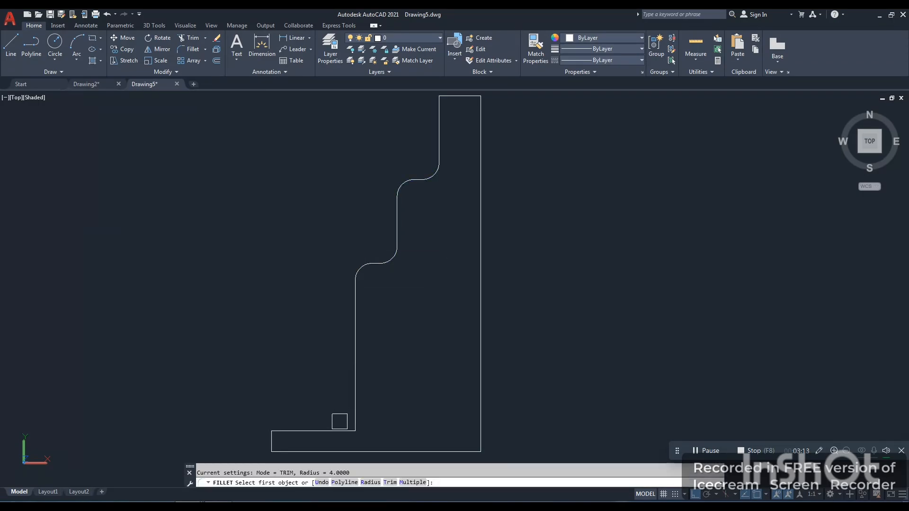
left_click(343, 425)
left_click(348, 398)
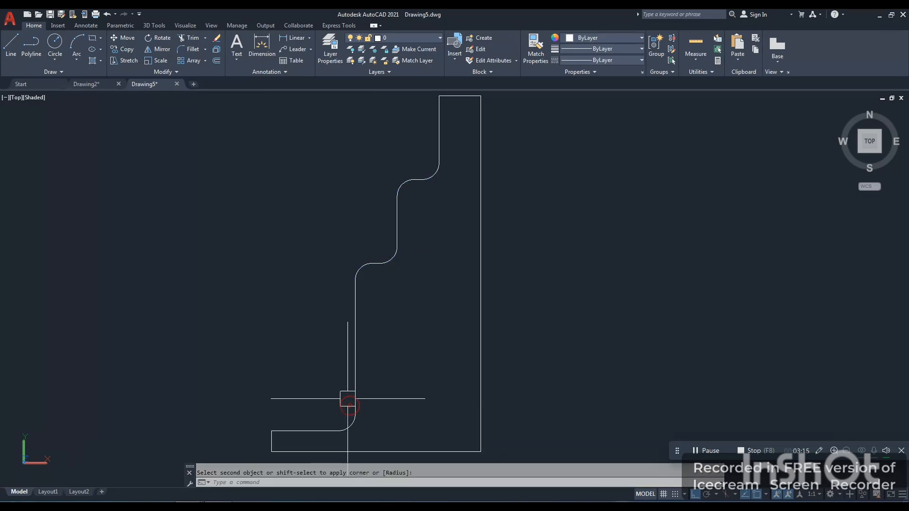
middle_click_drag(297, 422, 299, 403)
key("Return")
left_click(297, 412)
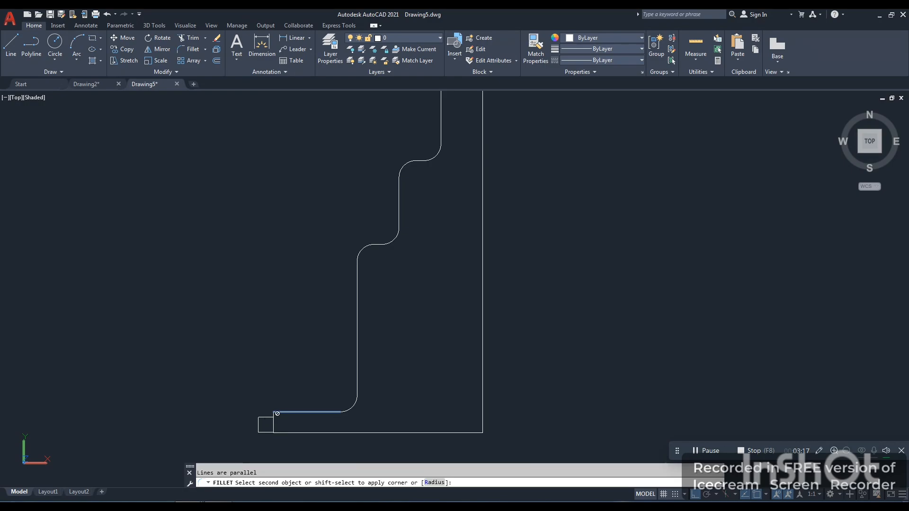
scroll(273, 424, "up", 2)
left_click(273, 425)
Fillet the outer corner at the very top of the stepped profile with radius 4
scroll(274, 424, "down", 3)
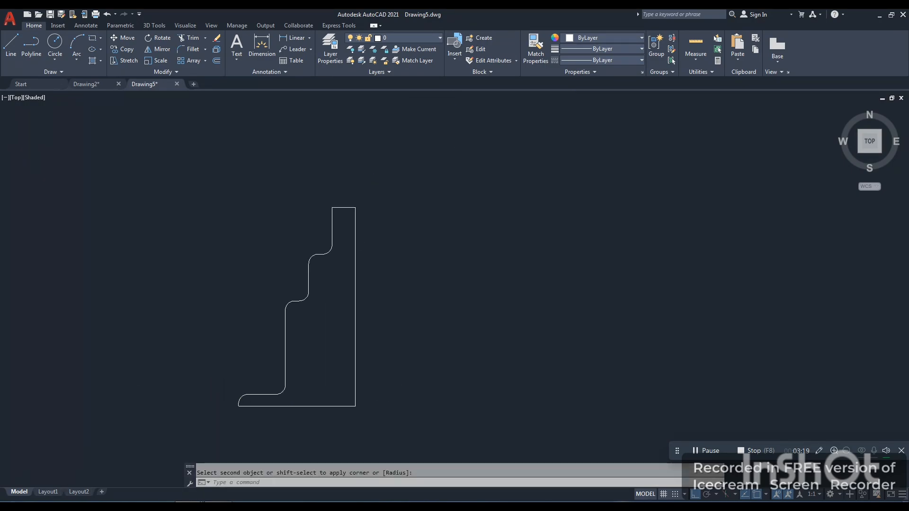
scroll(318, 240, "up", 2)
key("Return")
left_click(317, 240)
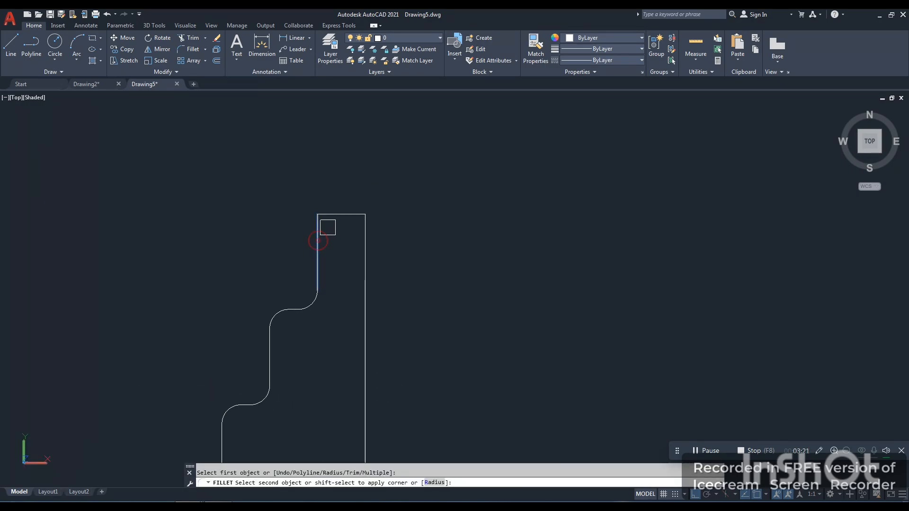
scroll(411, 265, "down", 3)
scroll(411, 264, "down", 2)
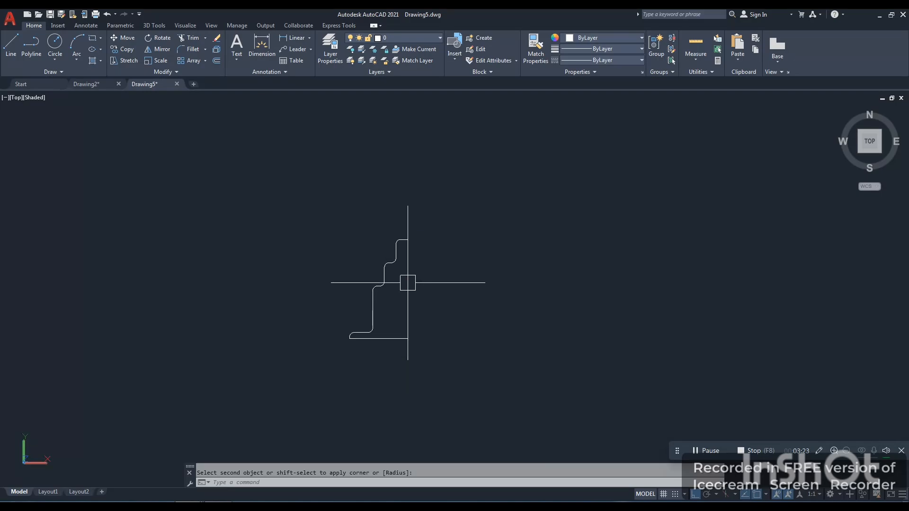
left_click(409, 287)
key("Escape")
scroll(409, 310, "up", 1)
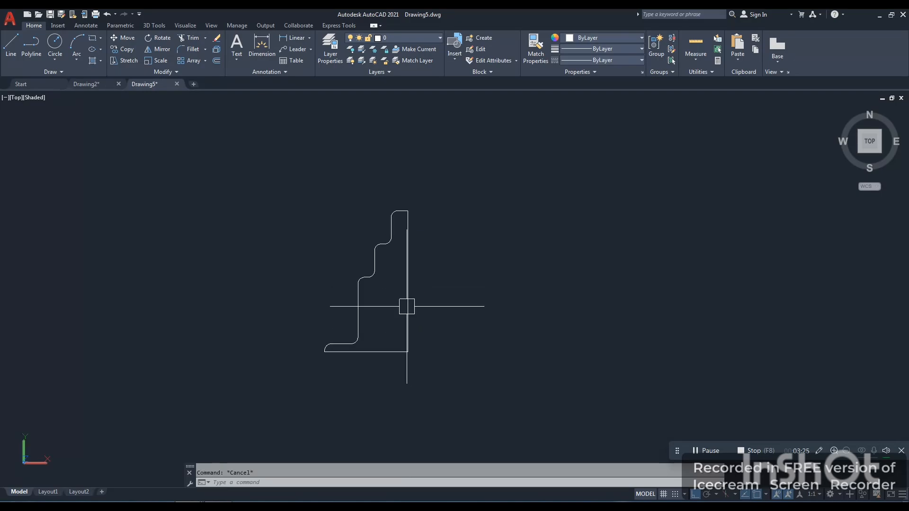
type("re")
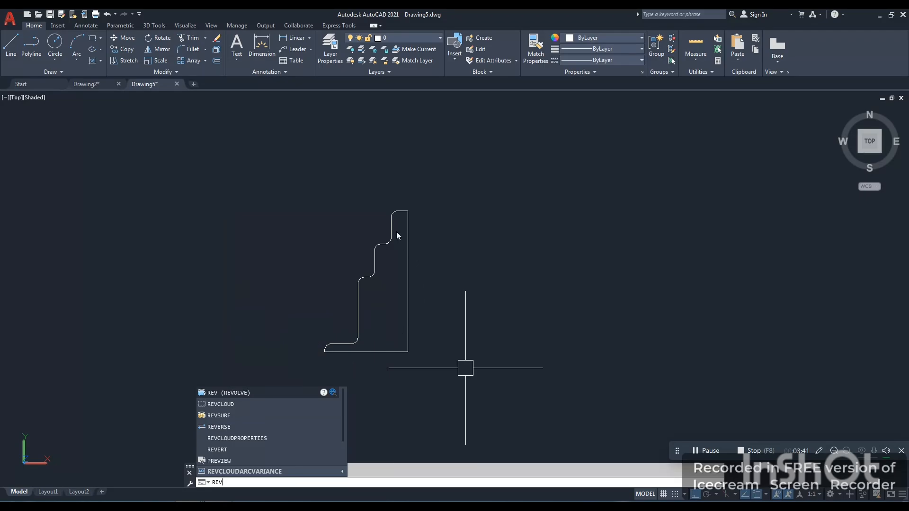
left_click(249, 393)
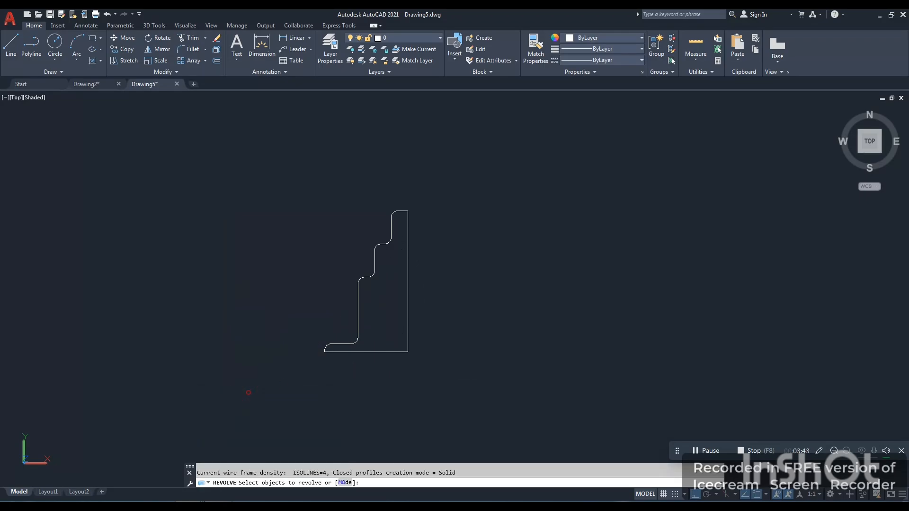
left_click(407, 238)
key("Return")
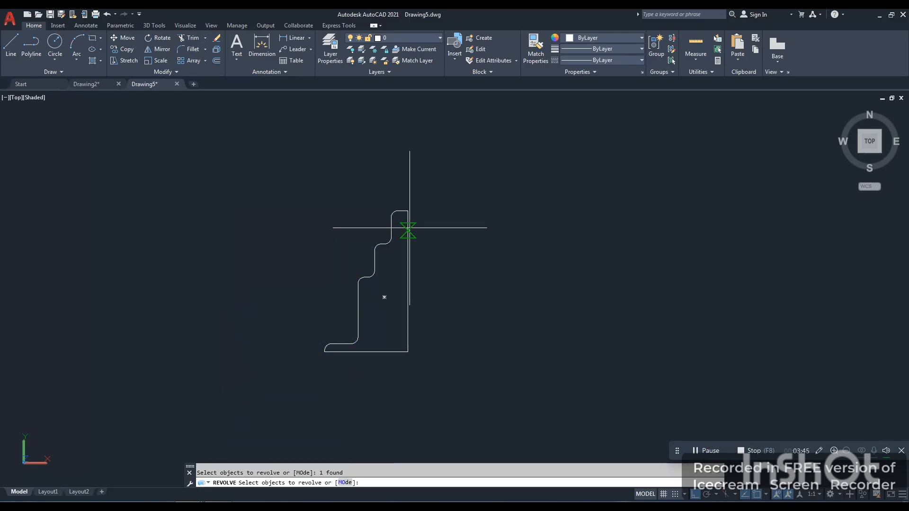
left_click(408, 214)
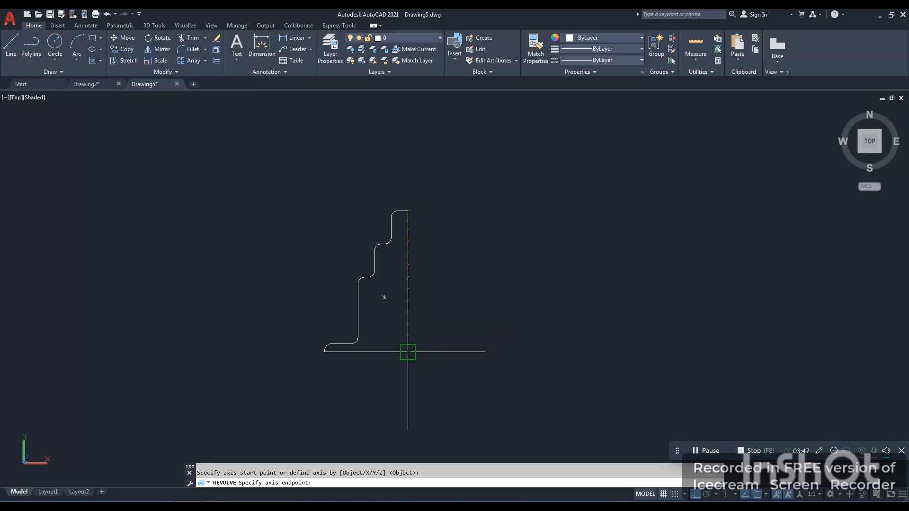
left_click(408, 352)
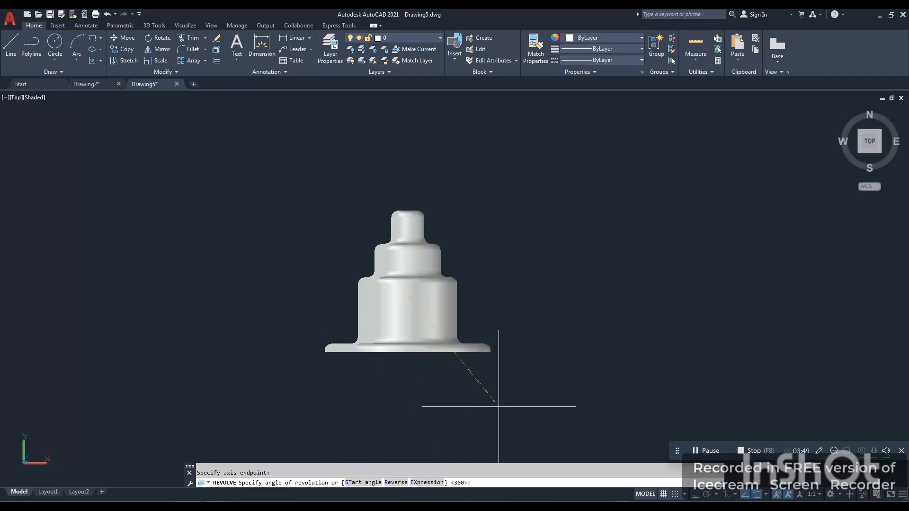
left_click(860, 152)
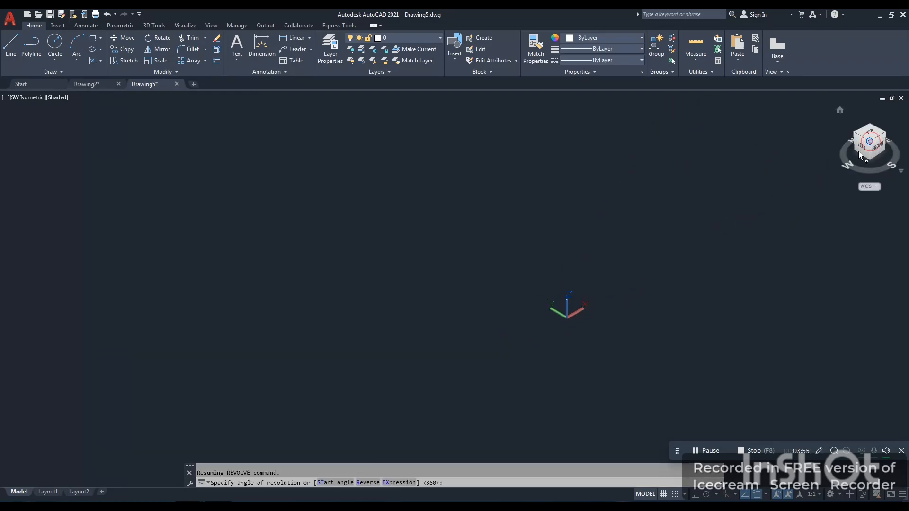
middle_click_drag(570, 295, 552, 411)
scroll(552, 411, "down", 3)
key("Escape")
Revolve the closed stepped profile by 270 degrees about its long straight vertical edge, from the upper endpoint to the lower one
scroll(655, 225, "up", 7)
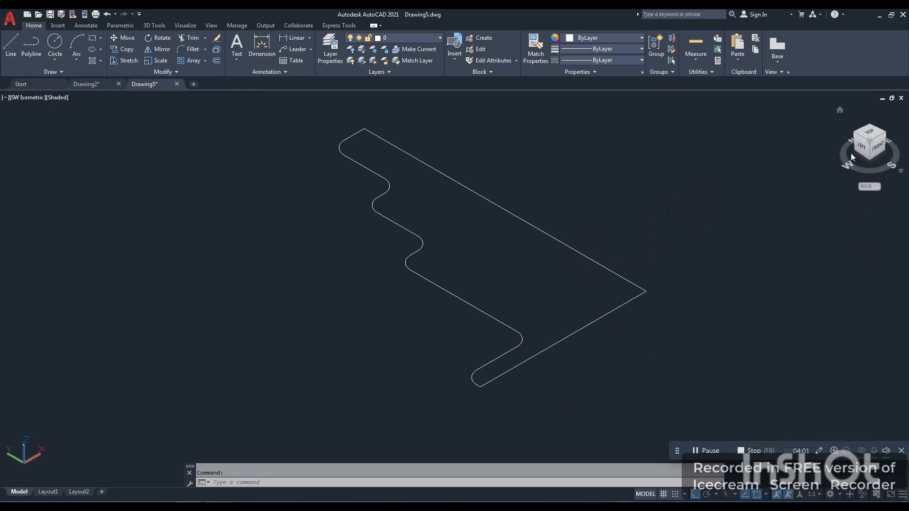
left_click(876, 139)
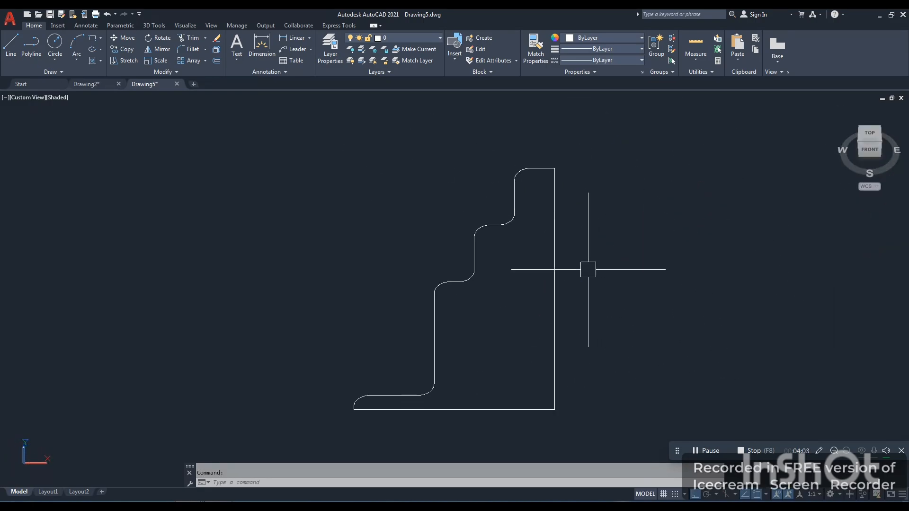
key("Return")
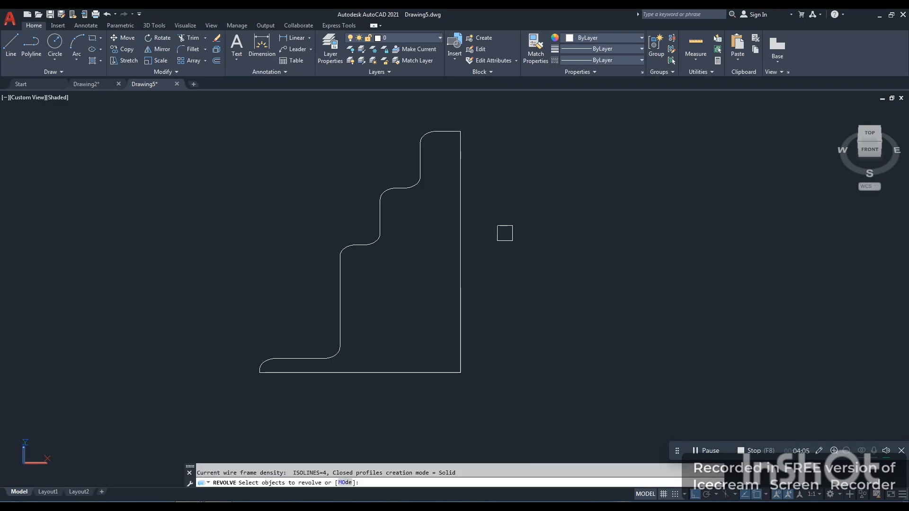
left_click(462, 215)
key("Return")
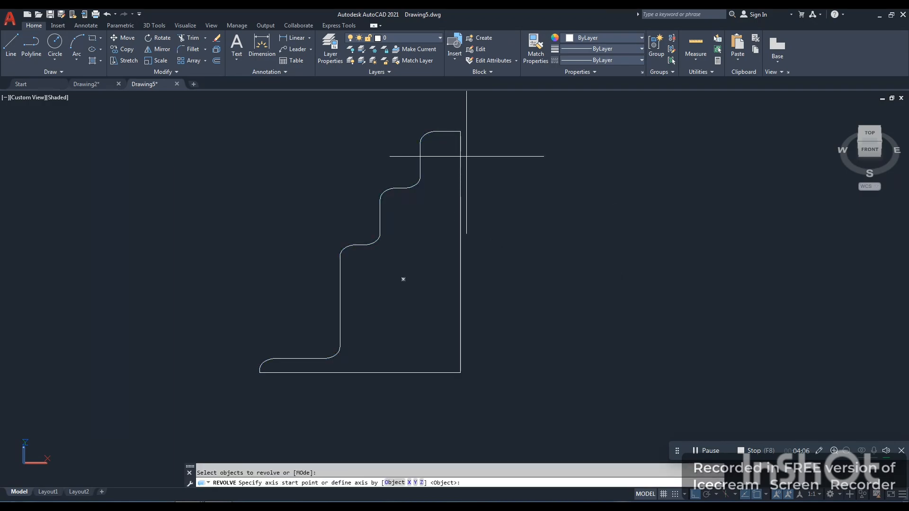
left_click(461, 132)
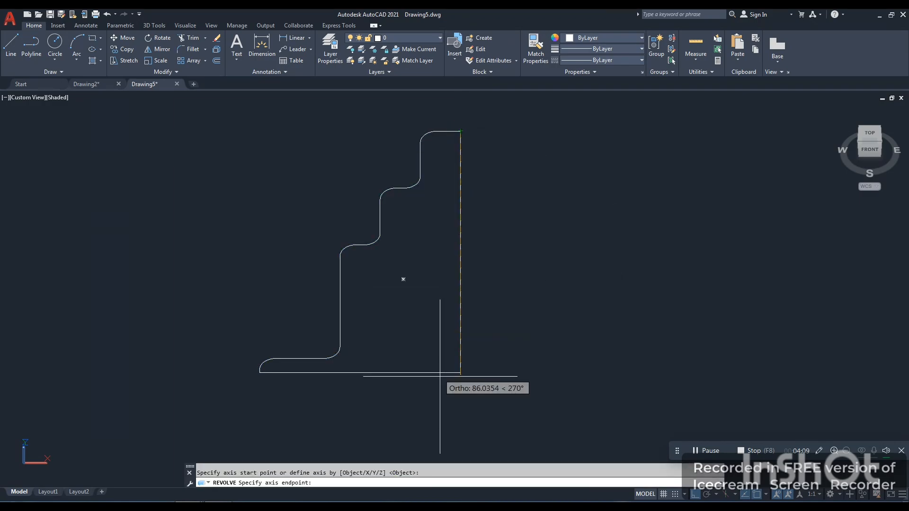
left_click(462, 373)
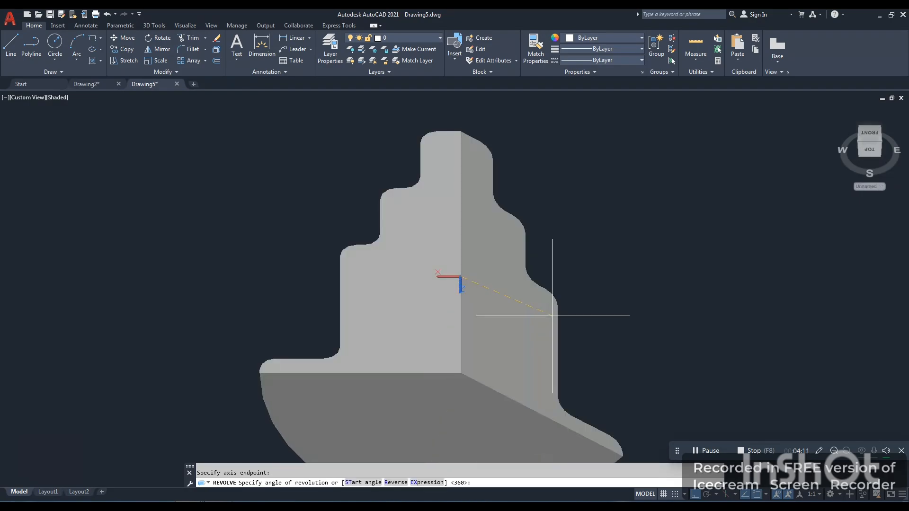
scroll(469, 251, "down", 3)
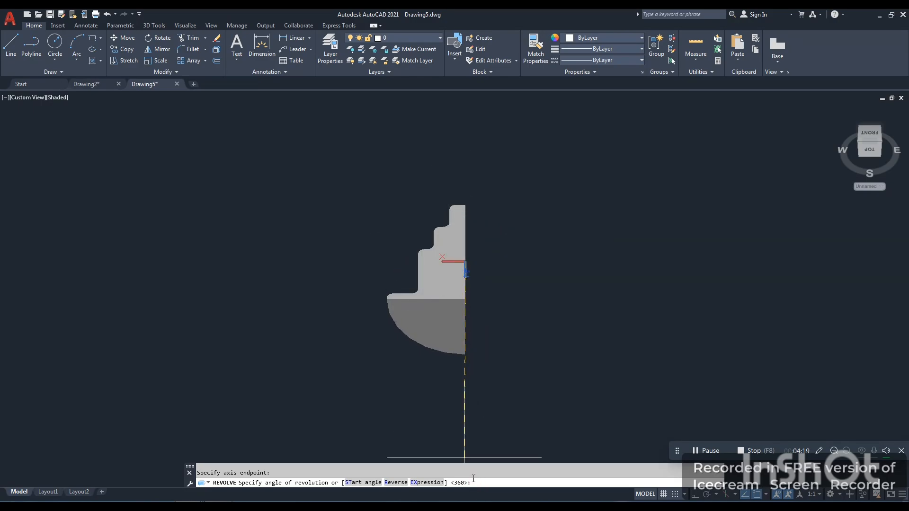
key("Return")
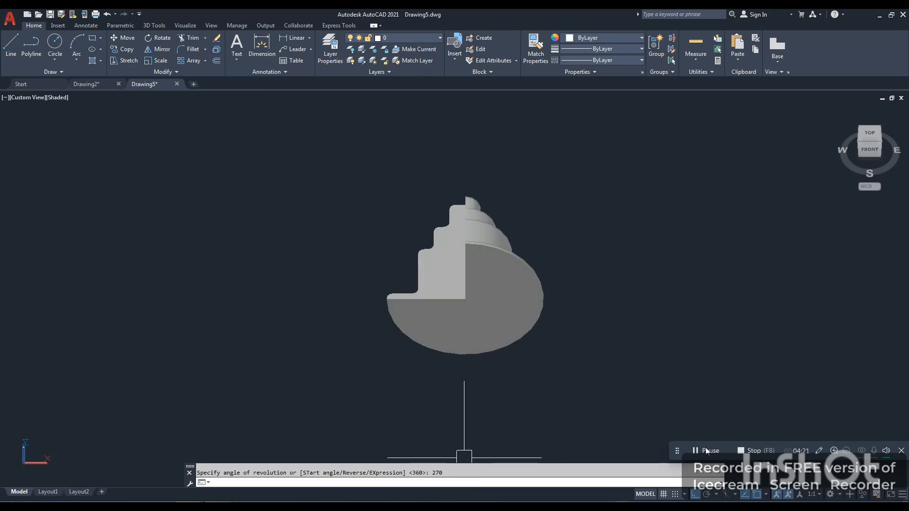
Examine the partially revolved solid's cut faces and rounded steps from the right, bottom, left and isometric views, ending in NW Isometric
left_click(872, 134)
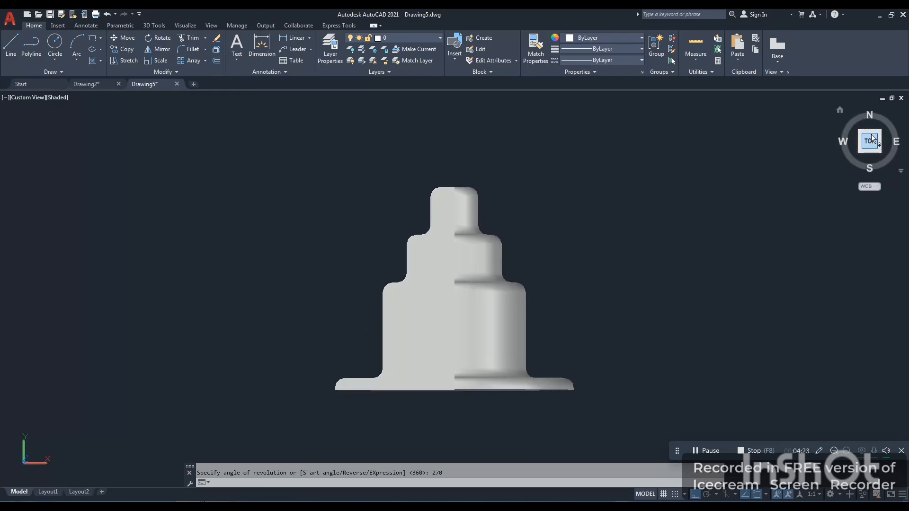
left_click(883, 141)
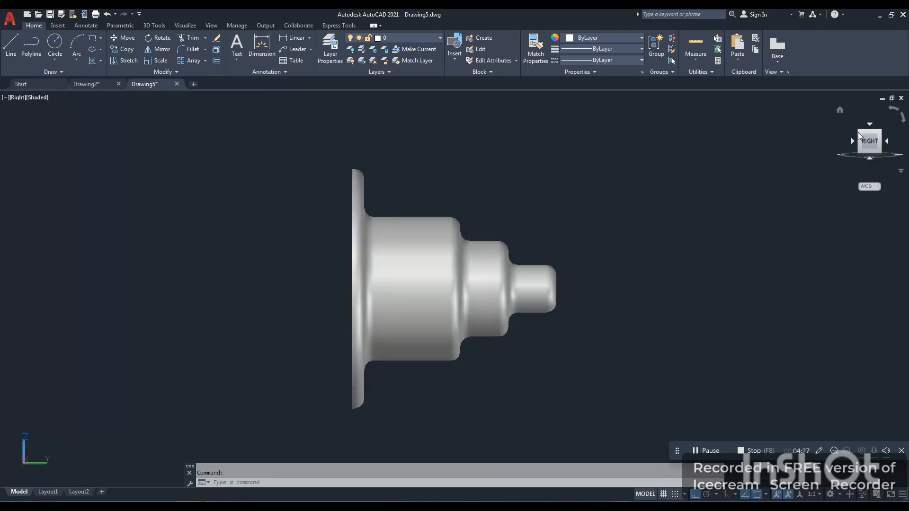
left_click_drag(867, 131, 865, 149)
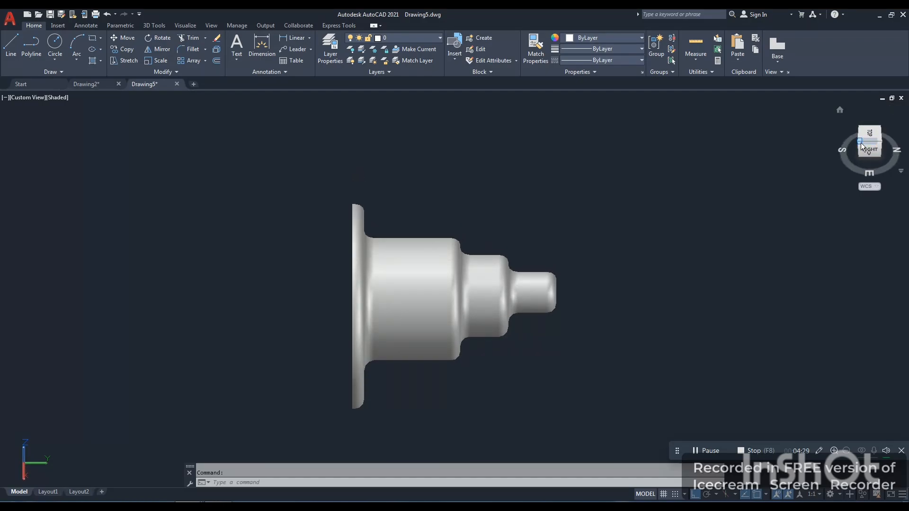
left_click(861, 143)
left_click(867, 142)
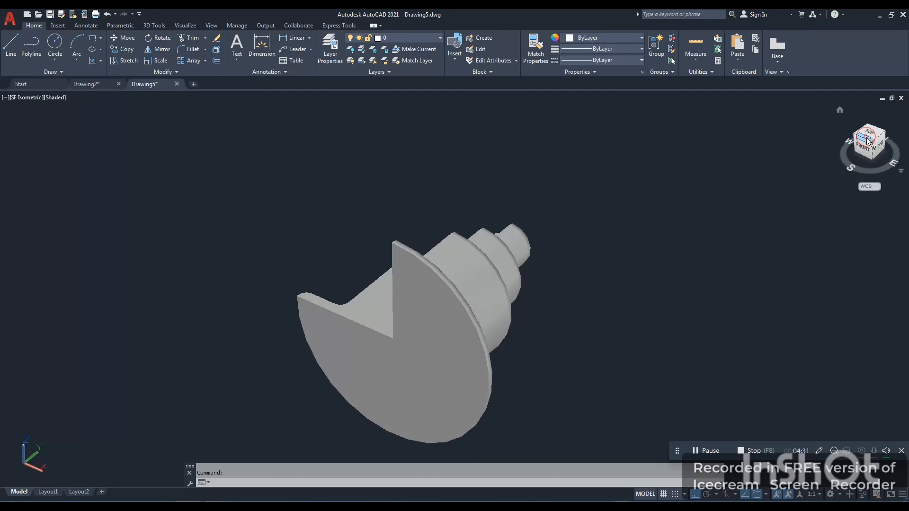
left_click(860, 143)
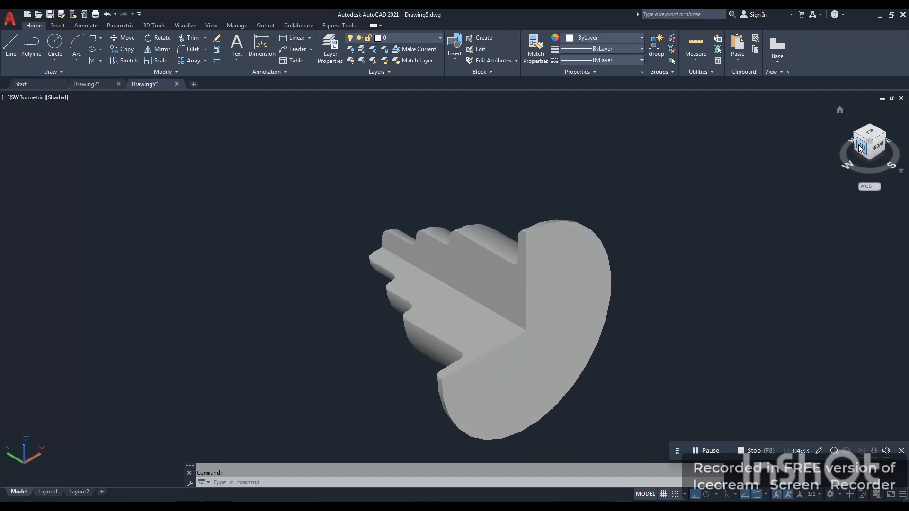
left_click(871, 151)
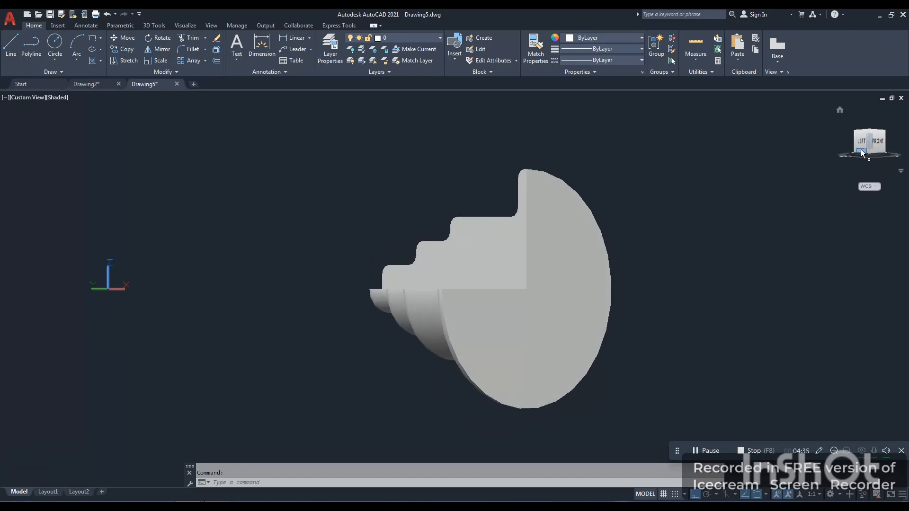
left_click(858, 151)
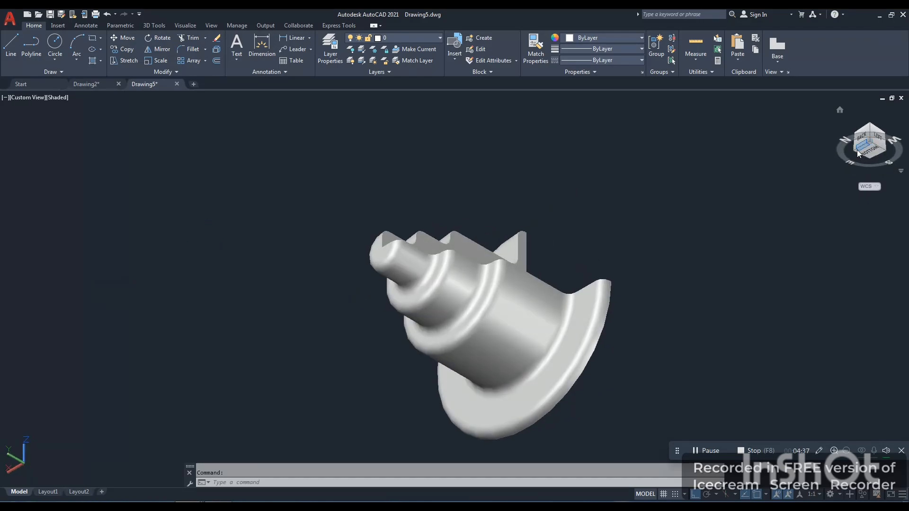
left_click(870, 126)
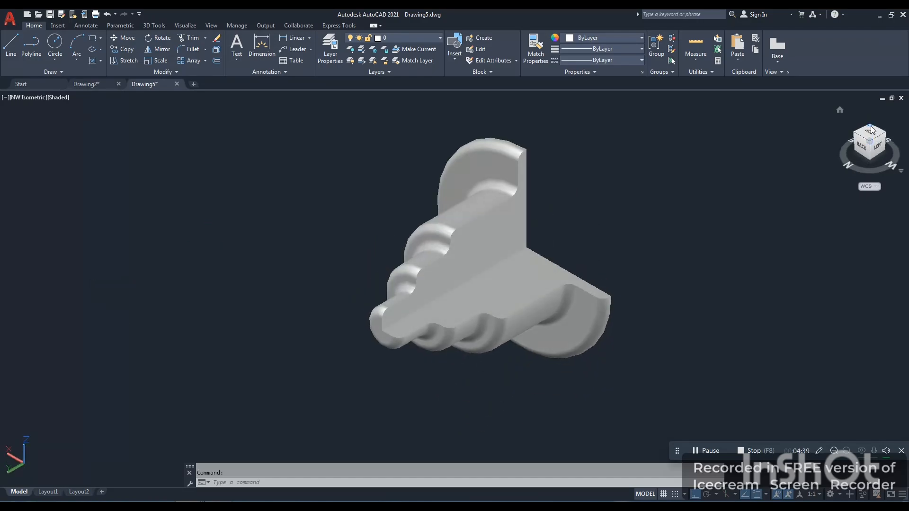
left_click(857, 136)
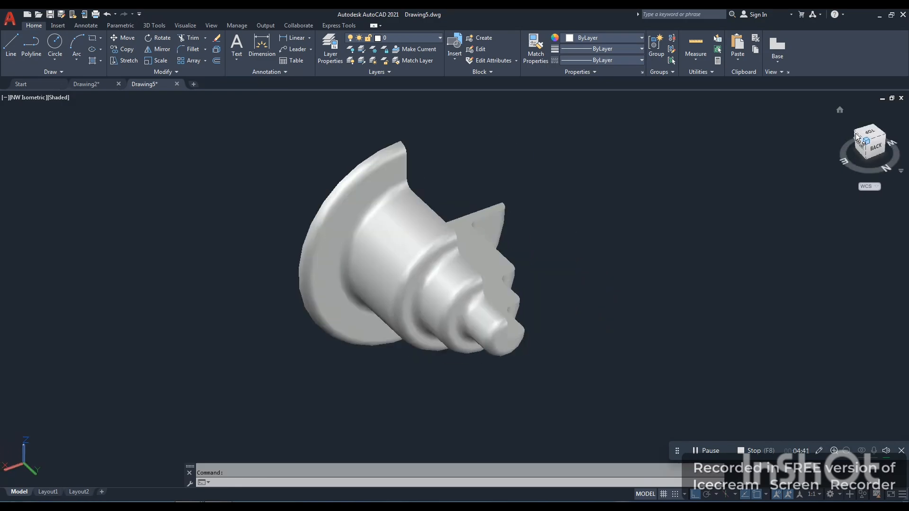
left_click(883, 140)
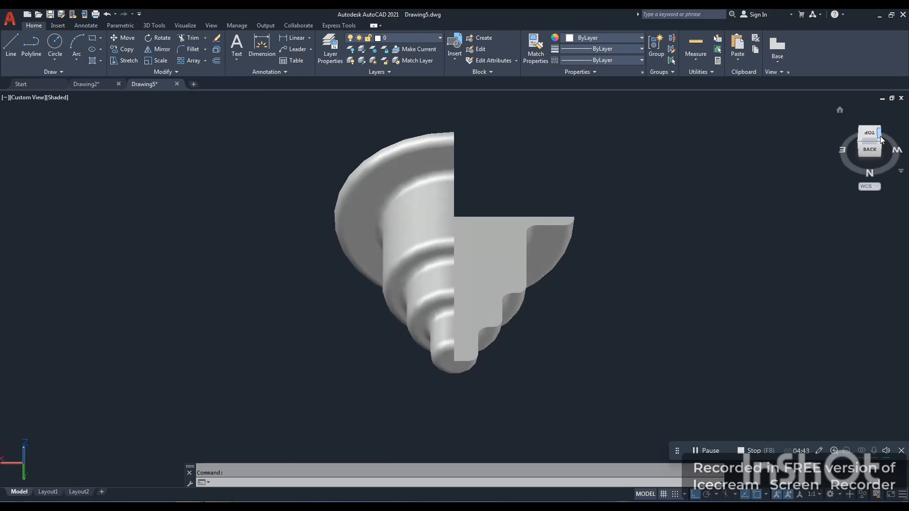
left_click(869, 156)
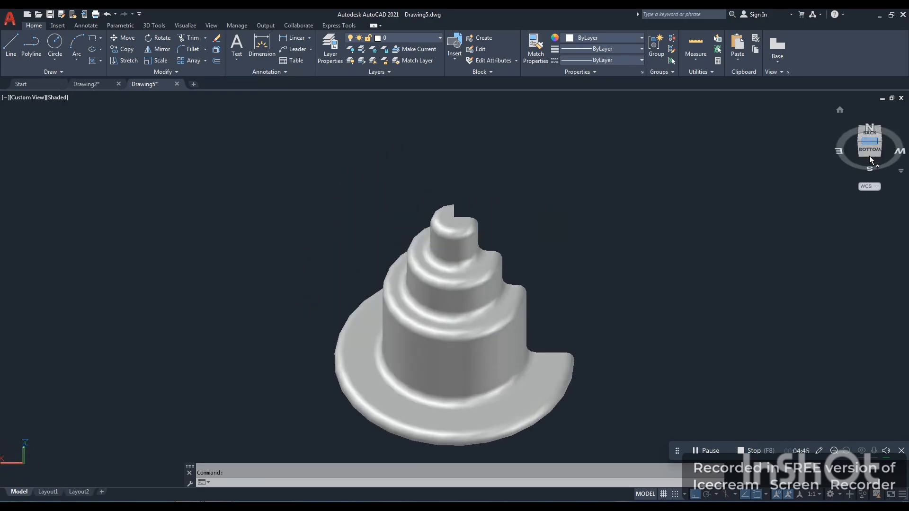
left_click(870, 155)
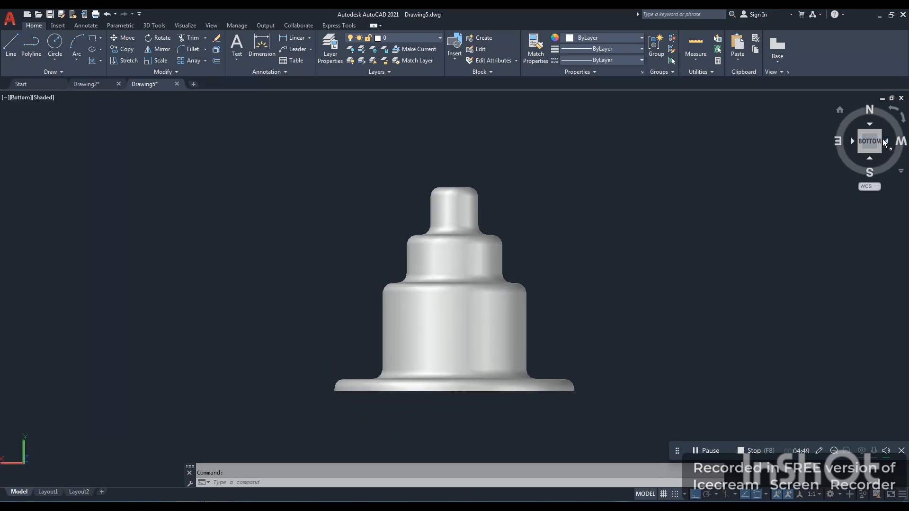
left_click(883, 141)
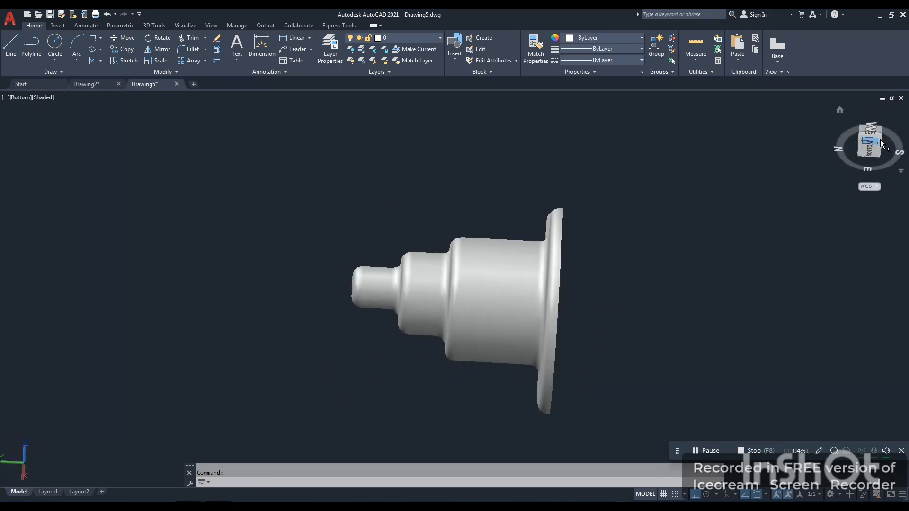
left_click(875, 135)
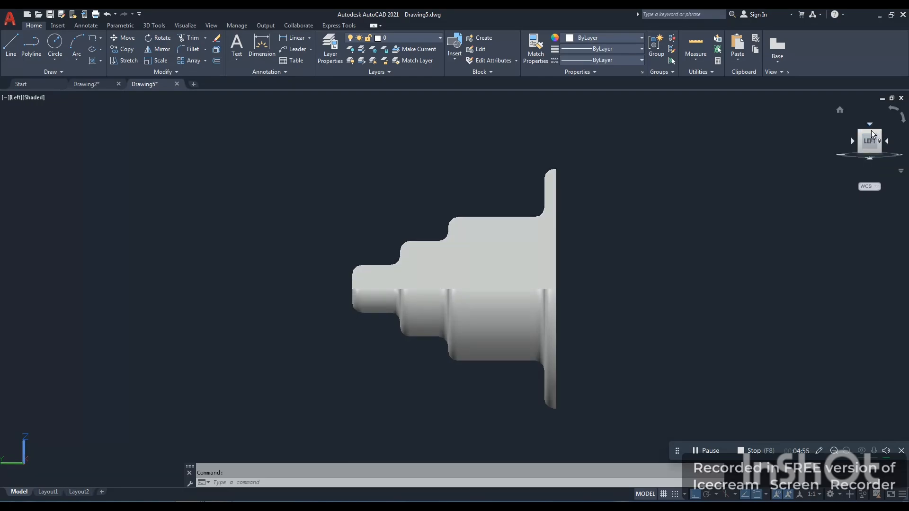
left_click(870, 133)
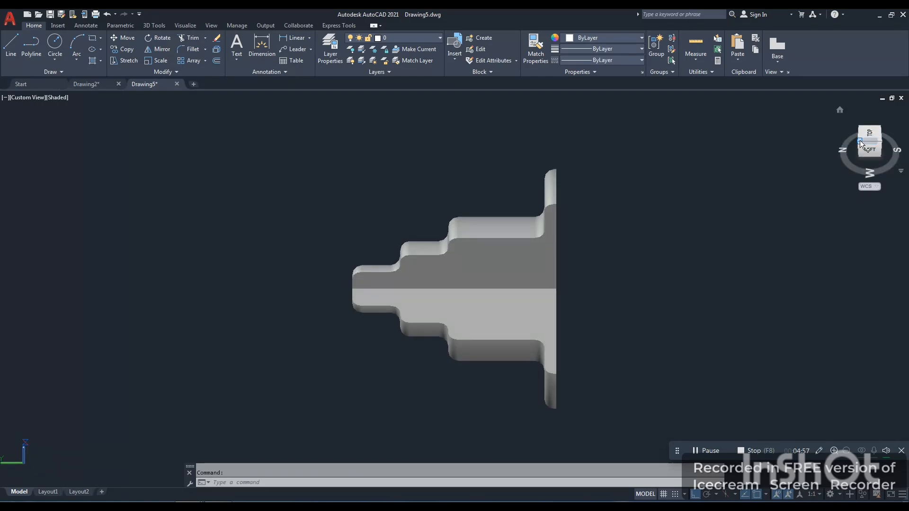
left_click_drag(860, 141, 860, 141)
left_click(860, 140)
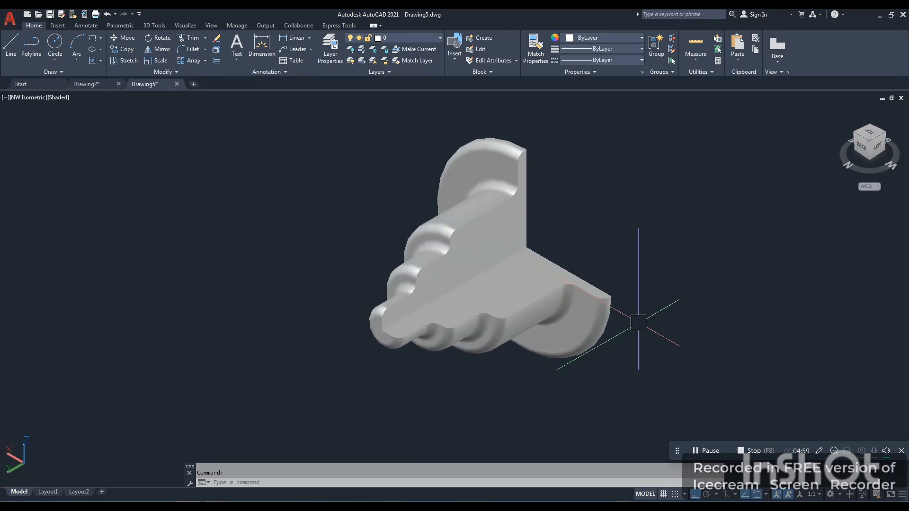